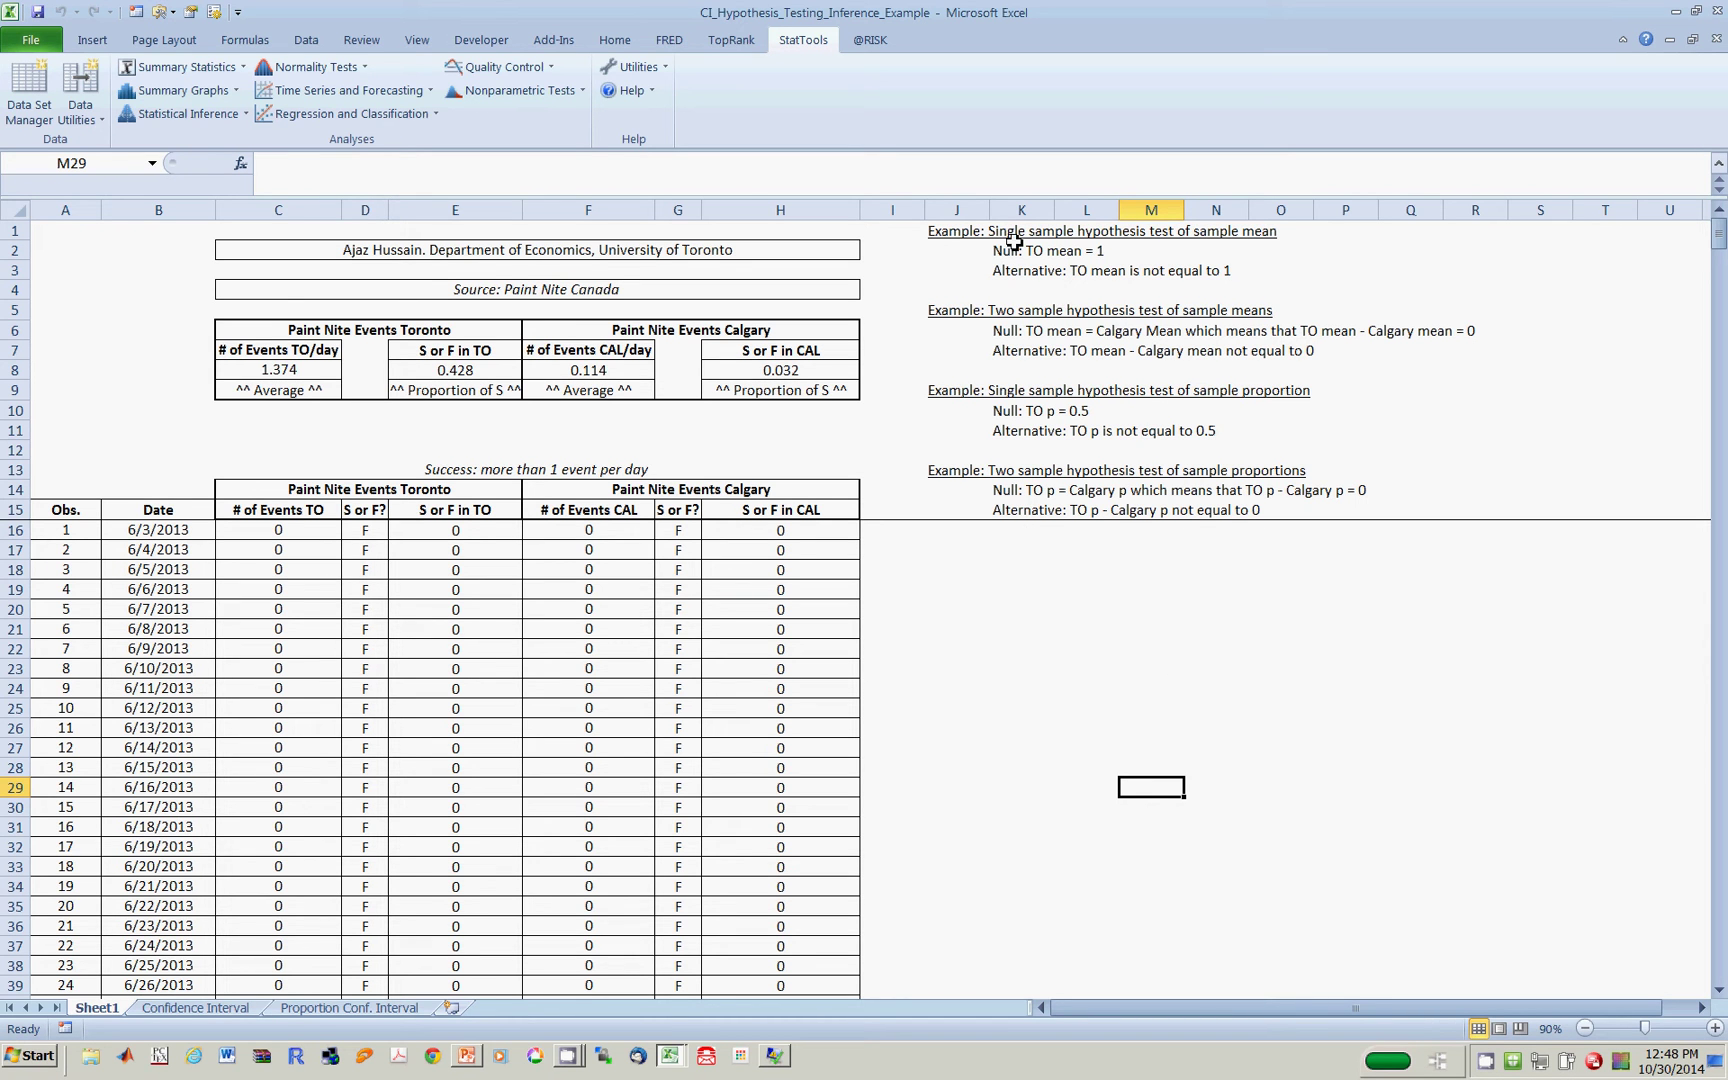
- Select the single-sample mean example heading and cell J2 beside the null hypothesis
left_click(922, 230)
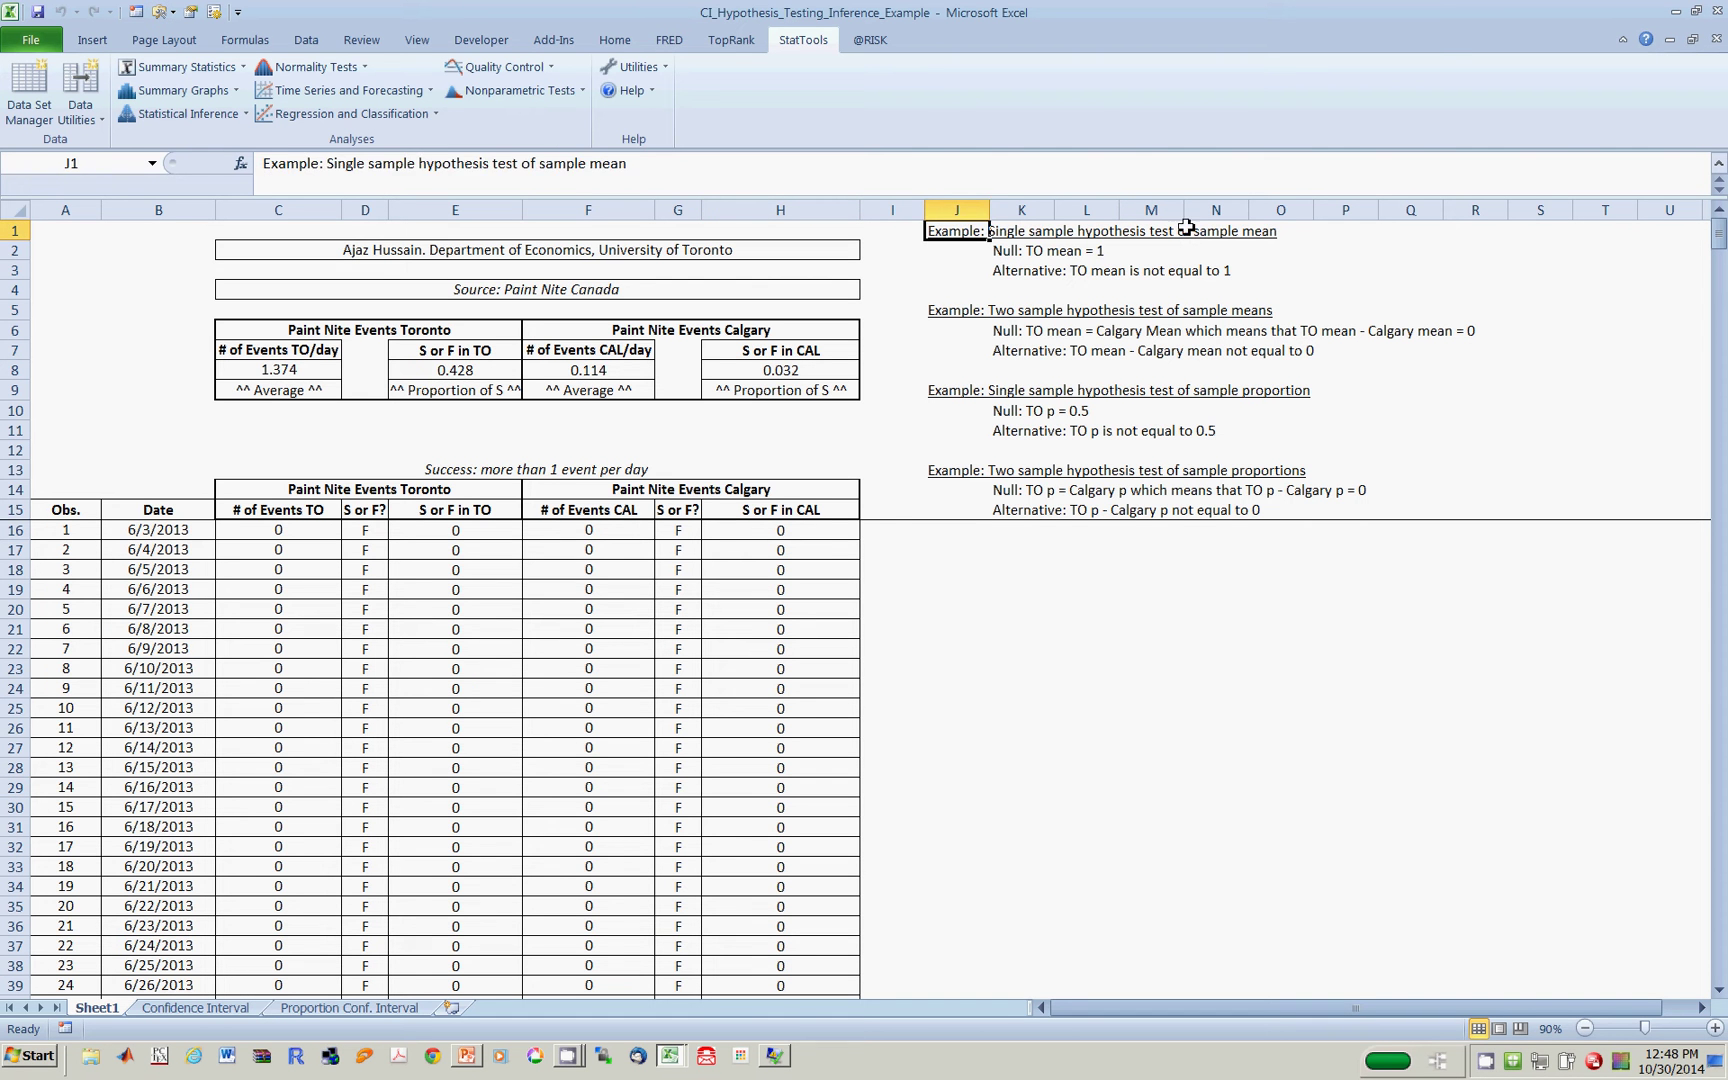
left_click(1340, 258)
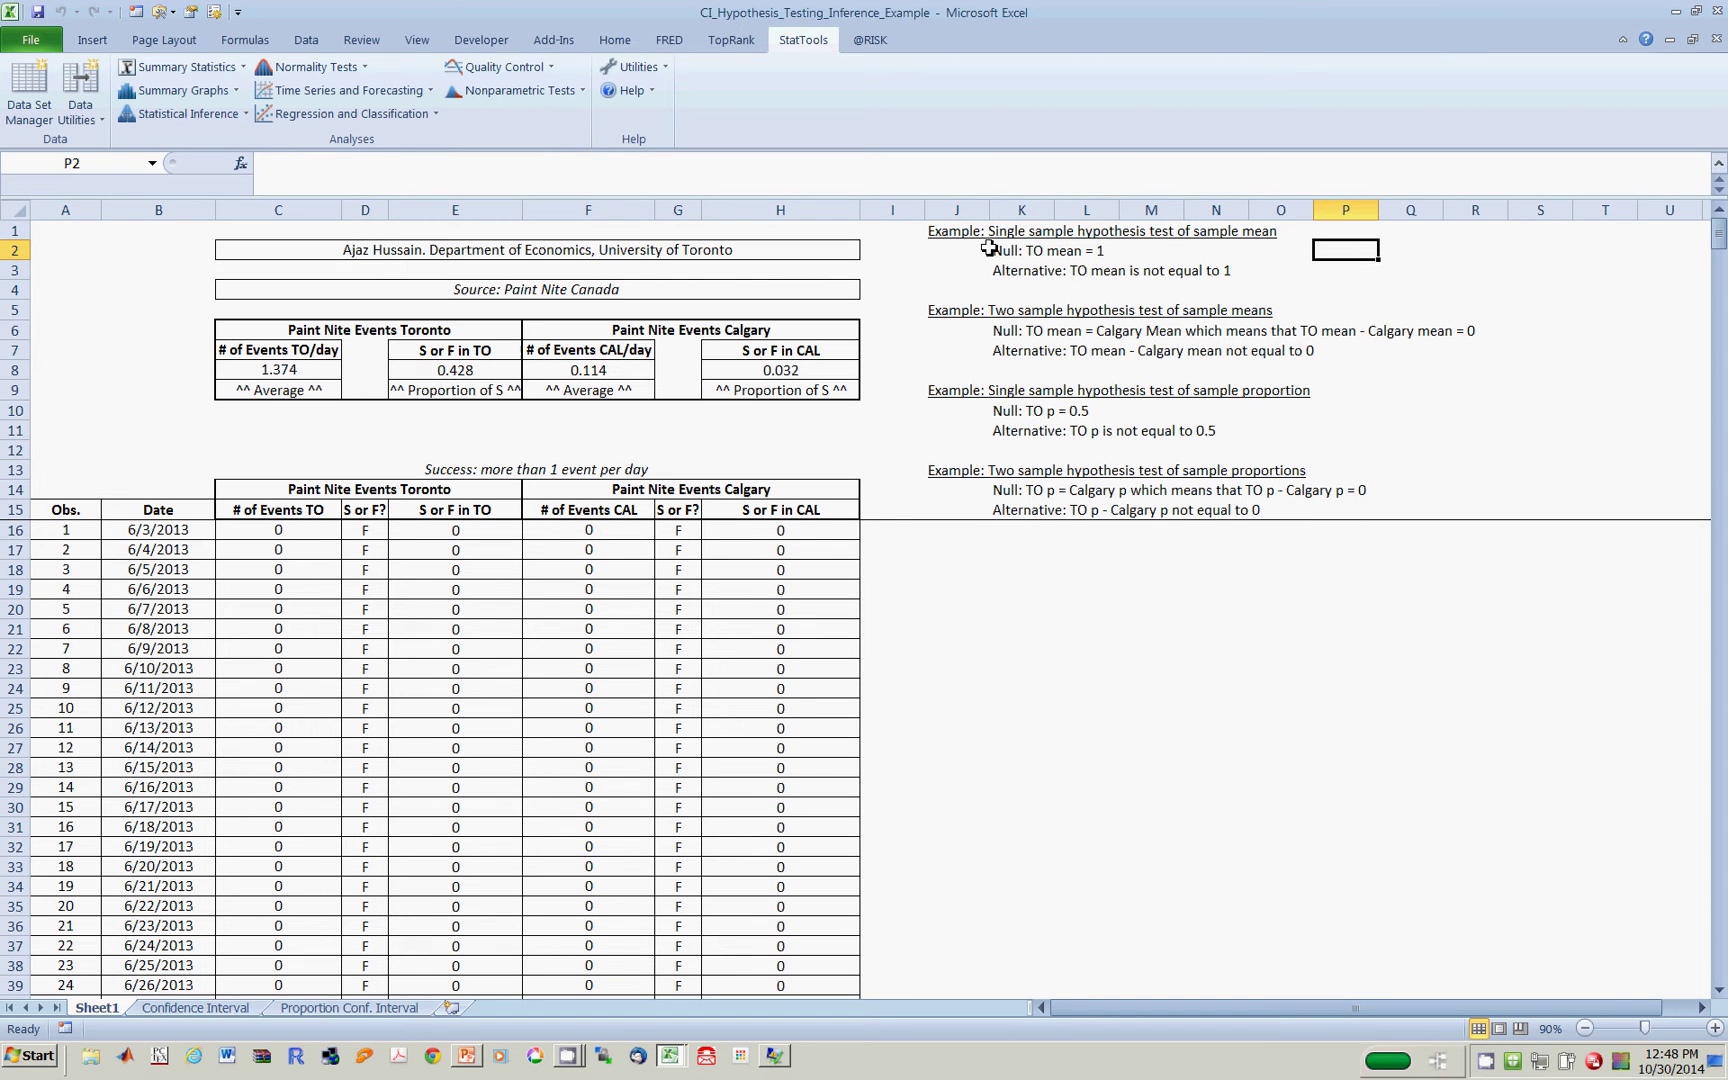
left_click(938, 255)
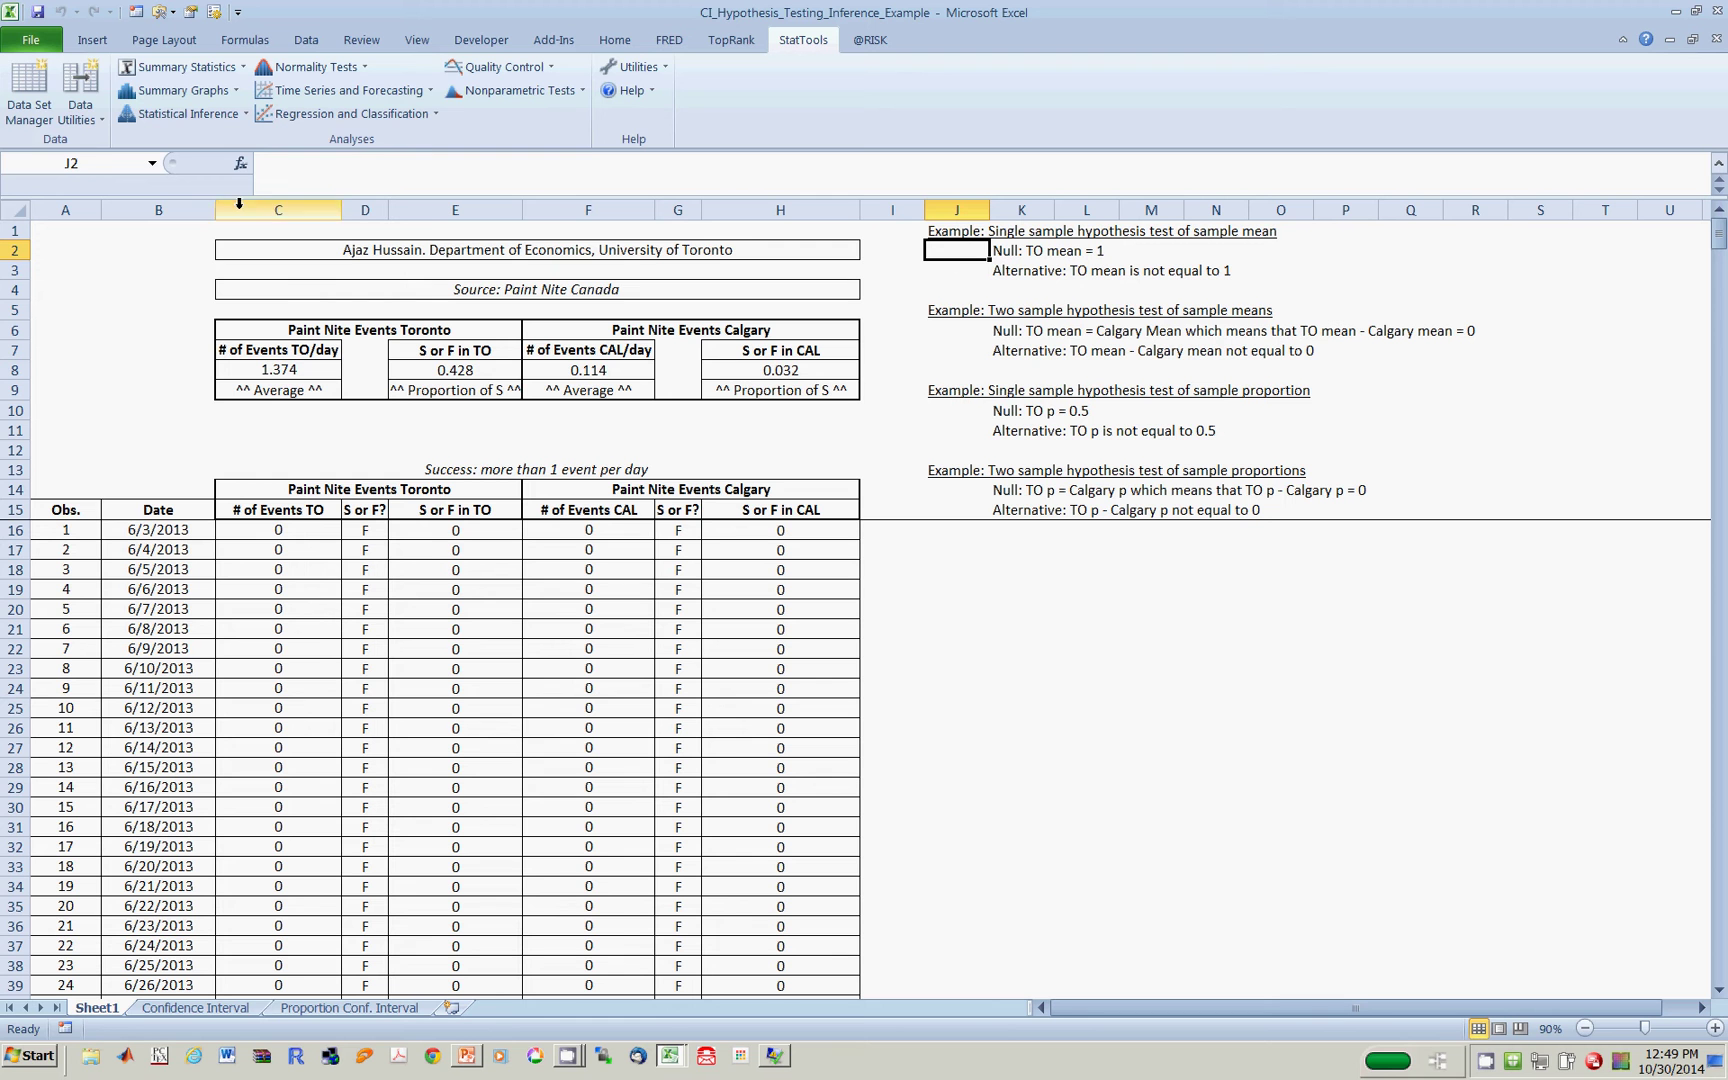
- Start a StatTools Mean/Std. Deviation hypothesis test and move its dialog aside
left_click(183, 117)
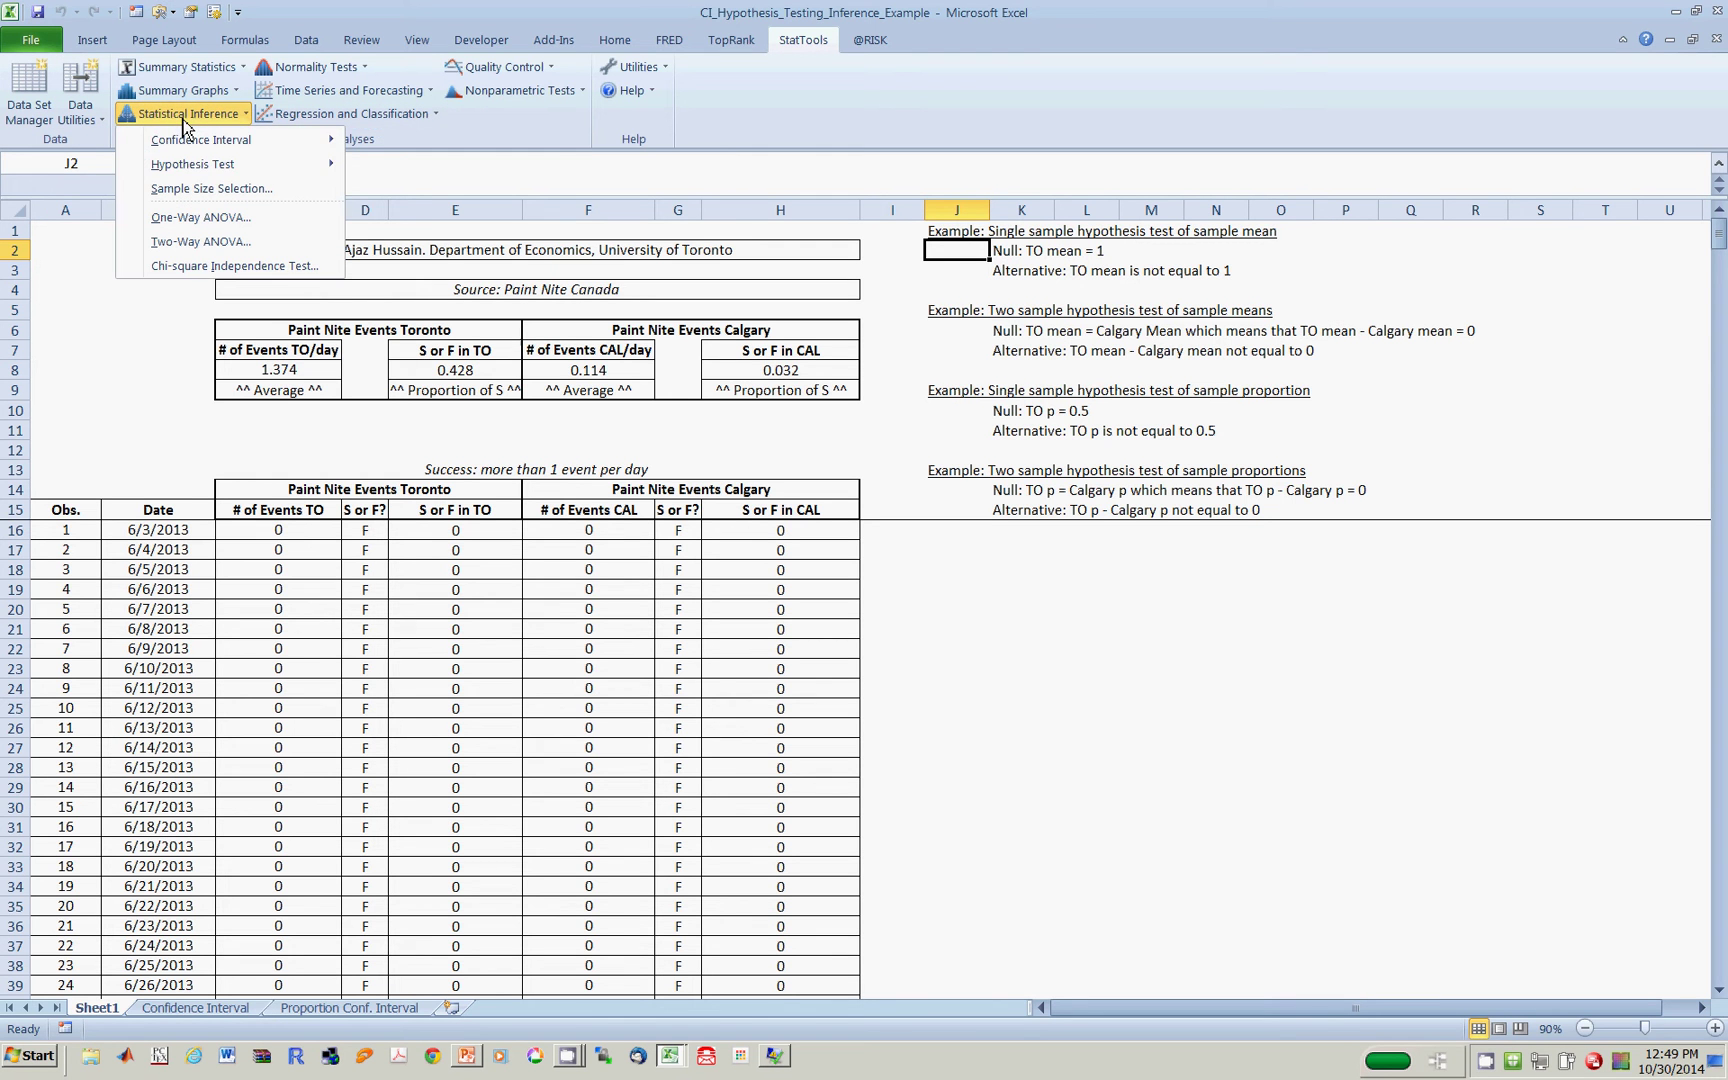
mouse_move(184, 166)
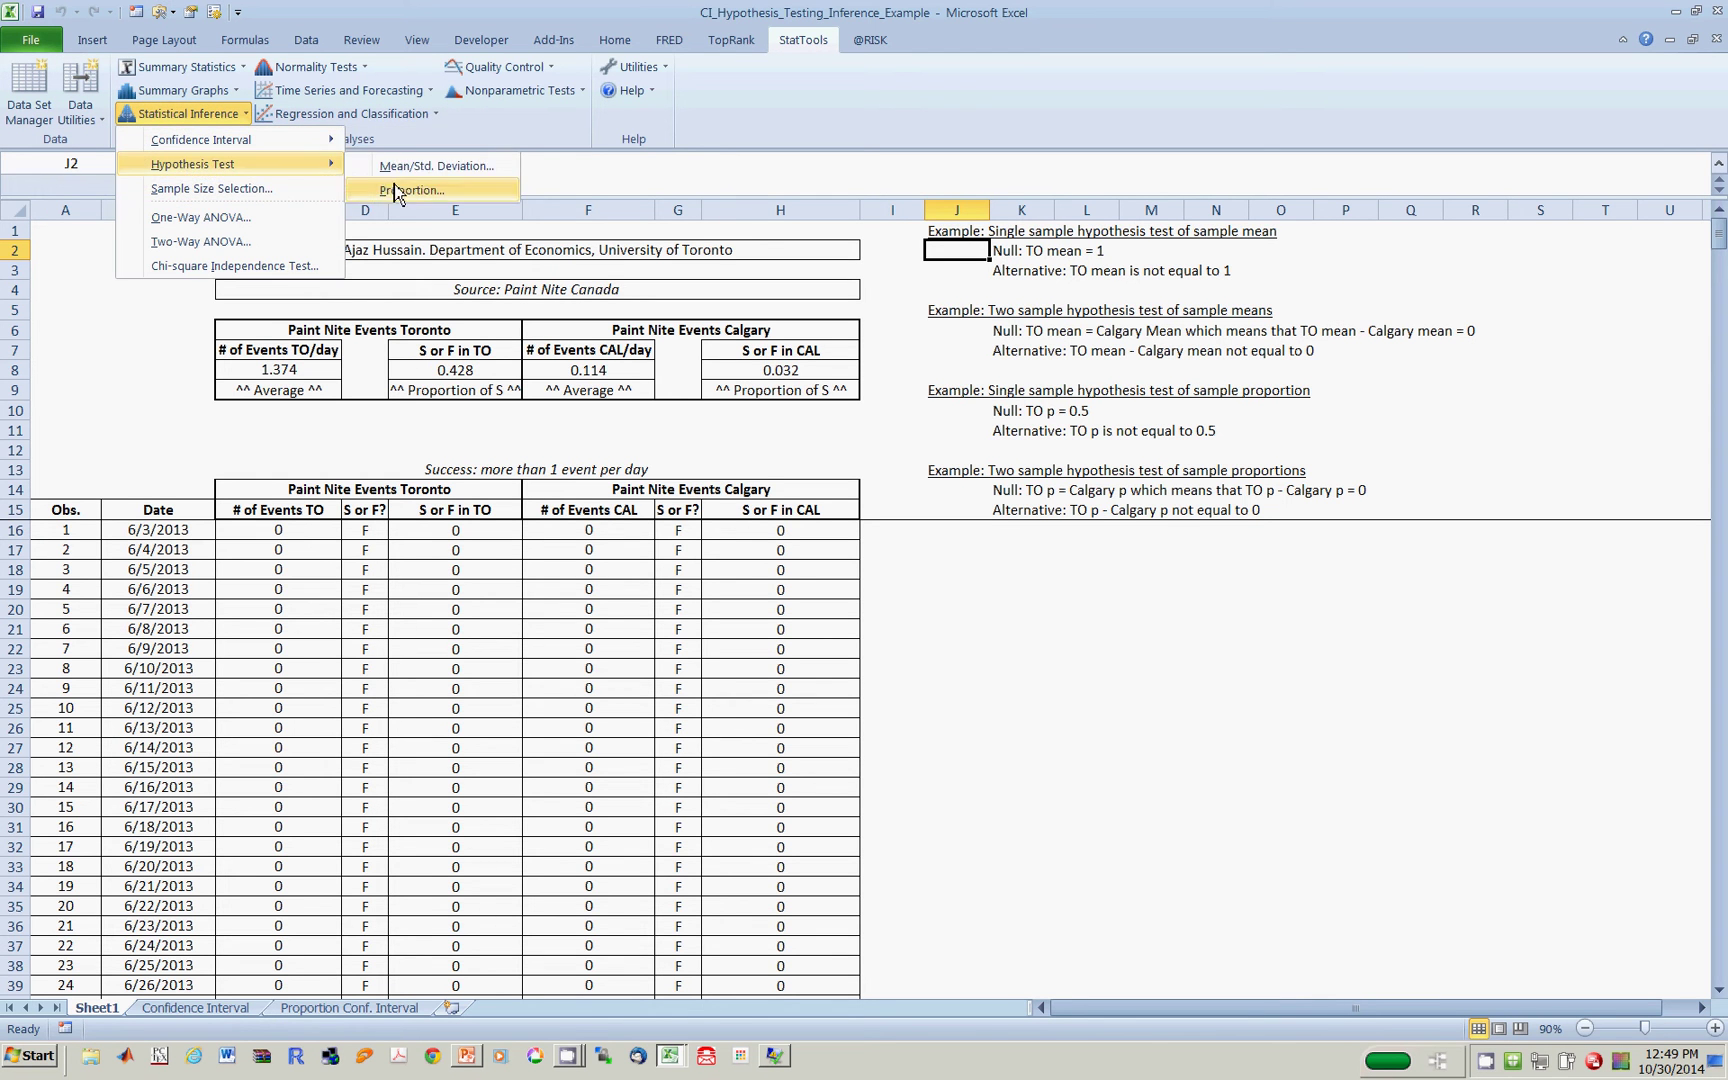
left_click(425, 143)
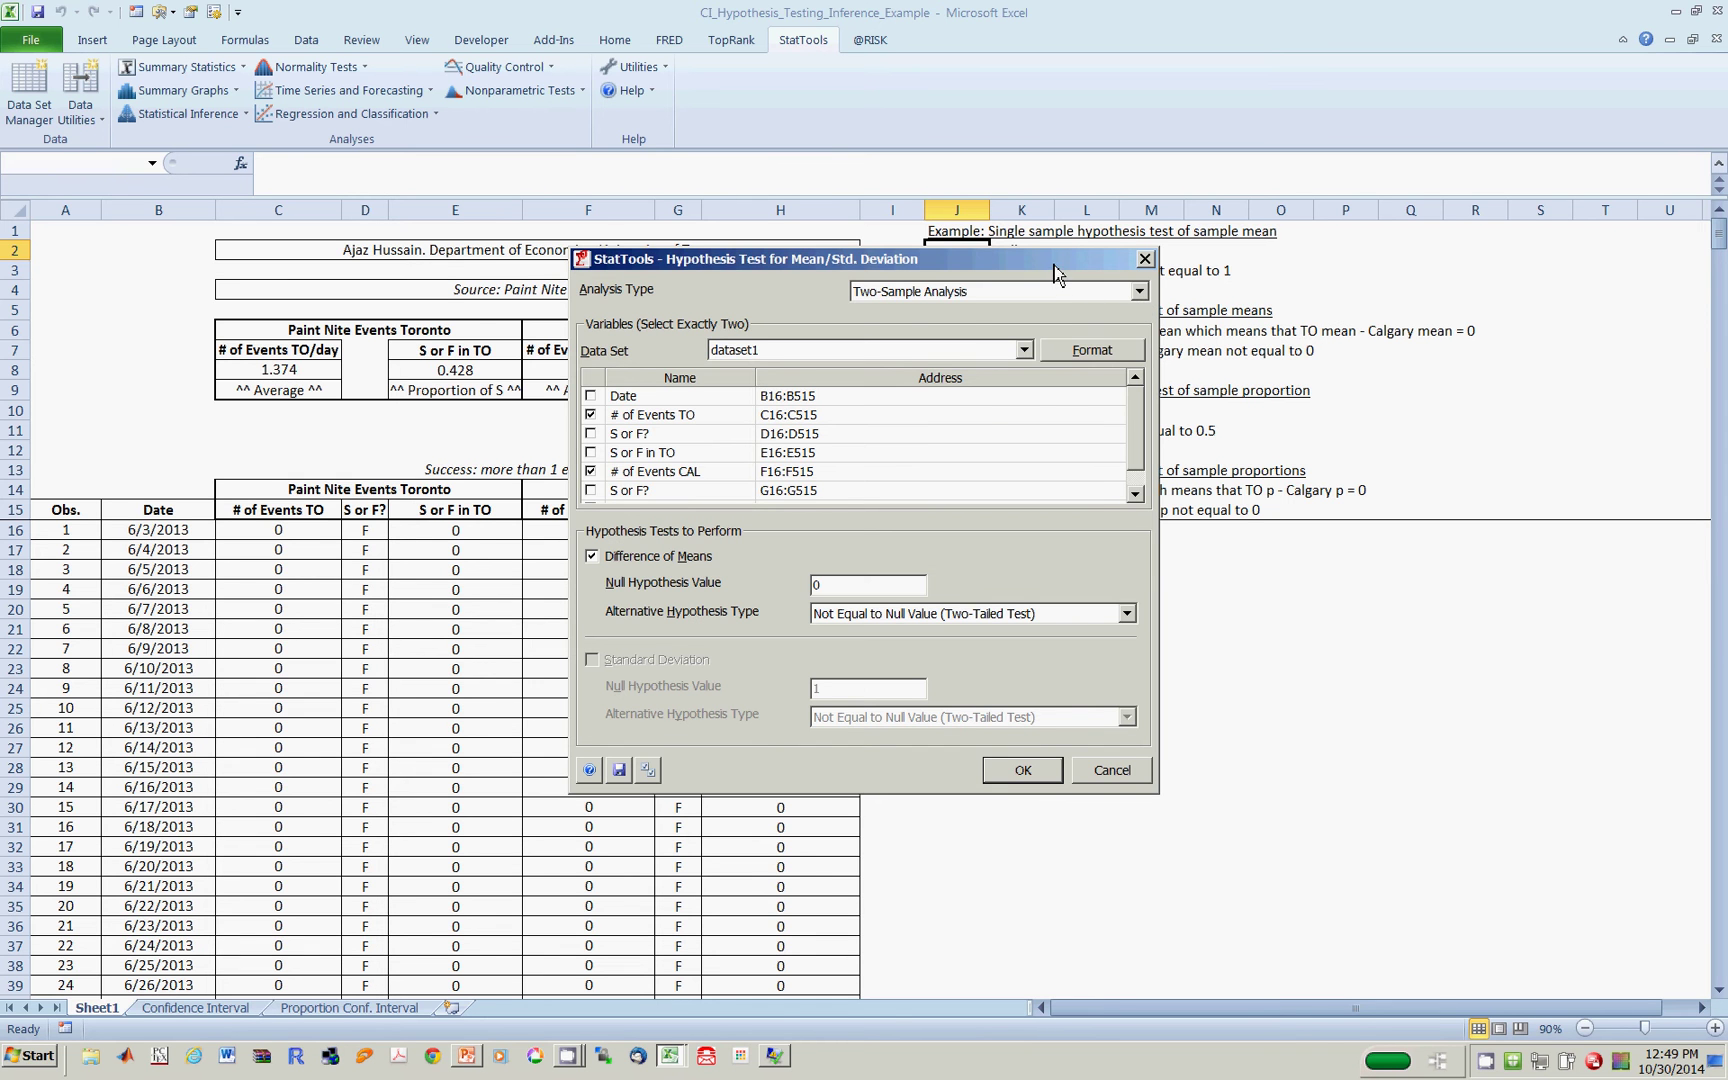
left_click_drag(1054, 263, 748, 358)
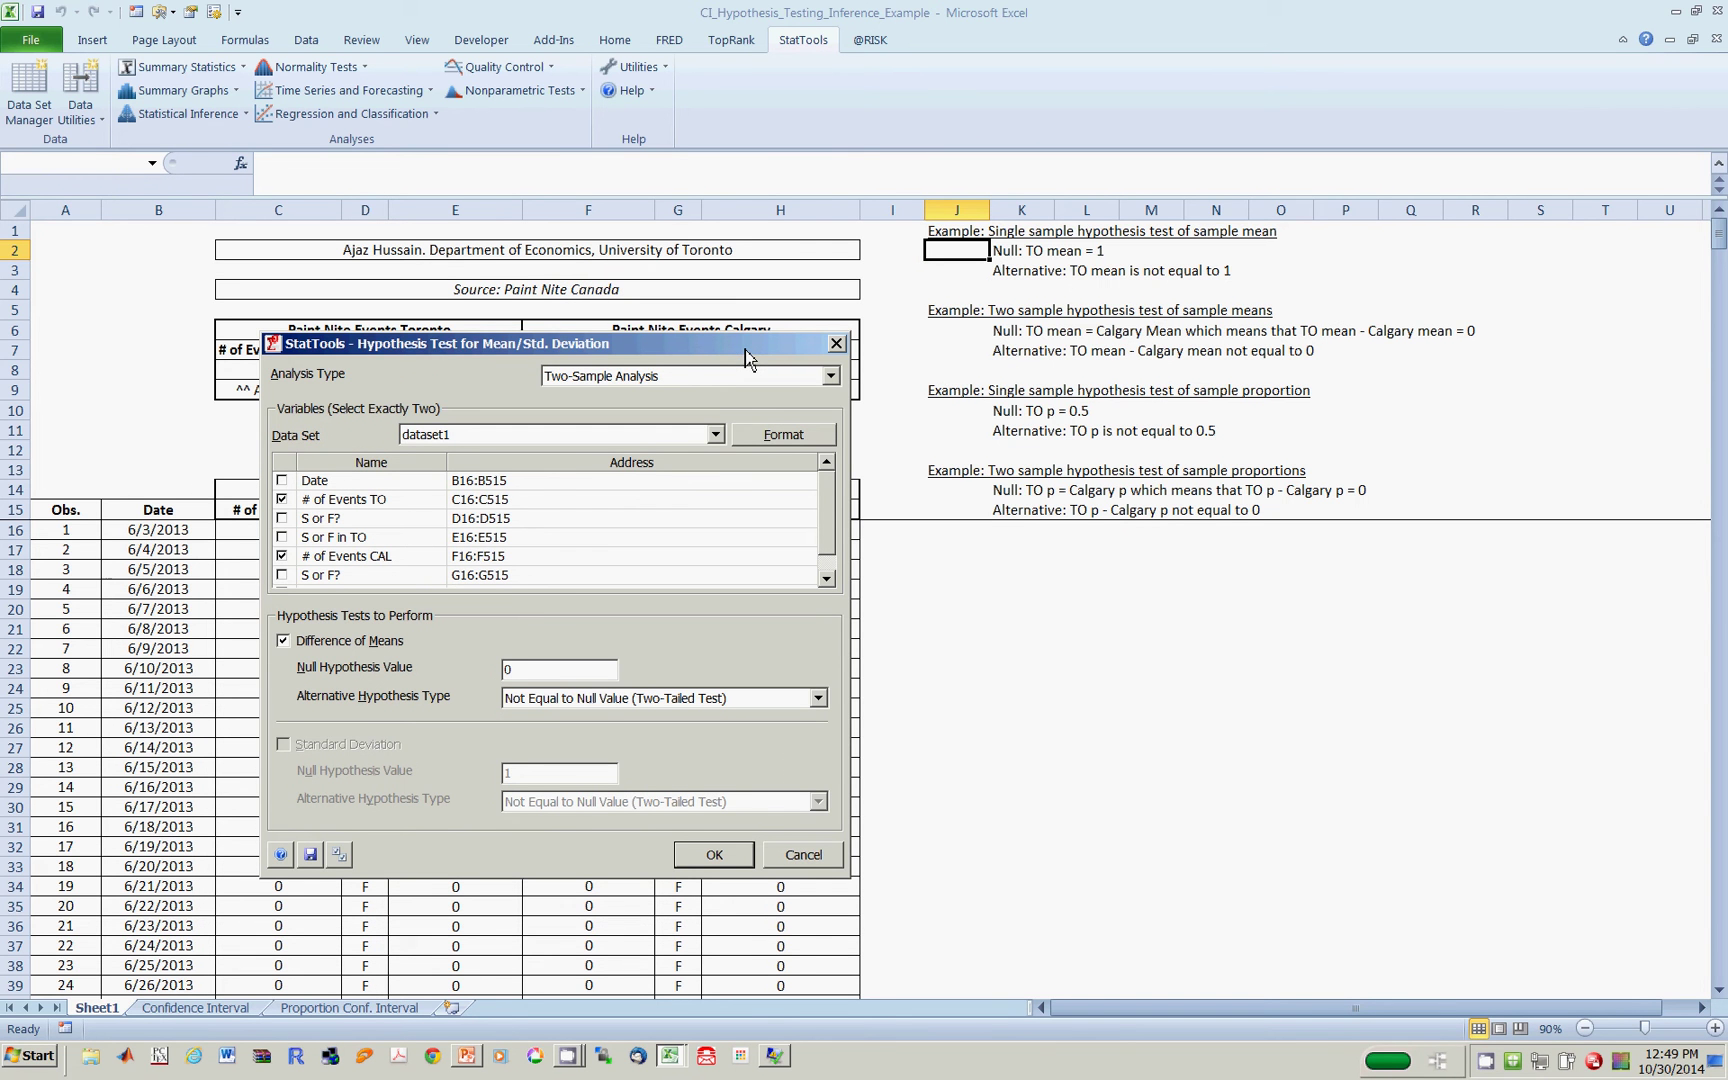
- Run a one-sample test on # of Events TO only with hypothesized mean 1
left_click(831, 377)
left_click(803, 397)
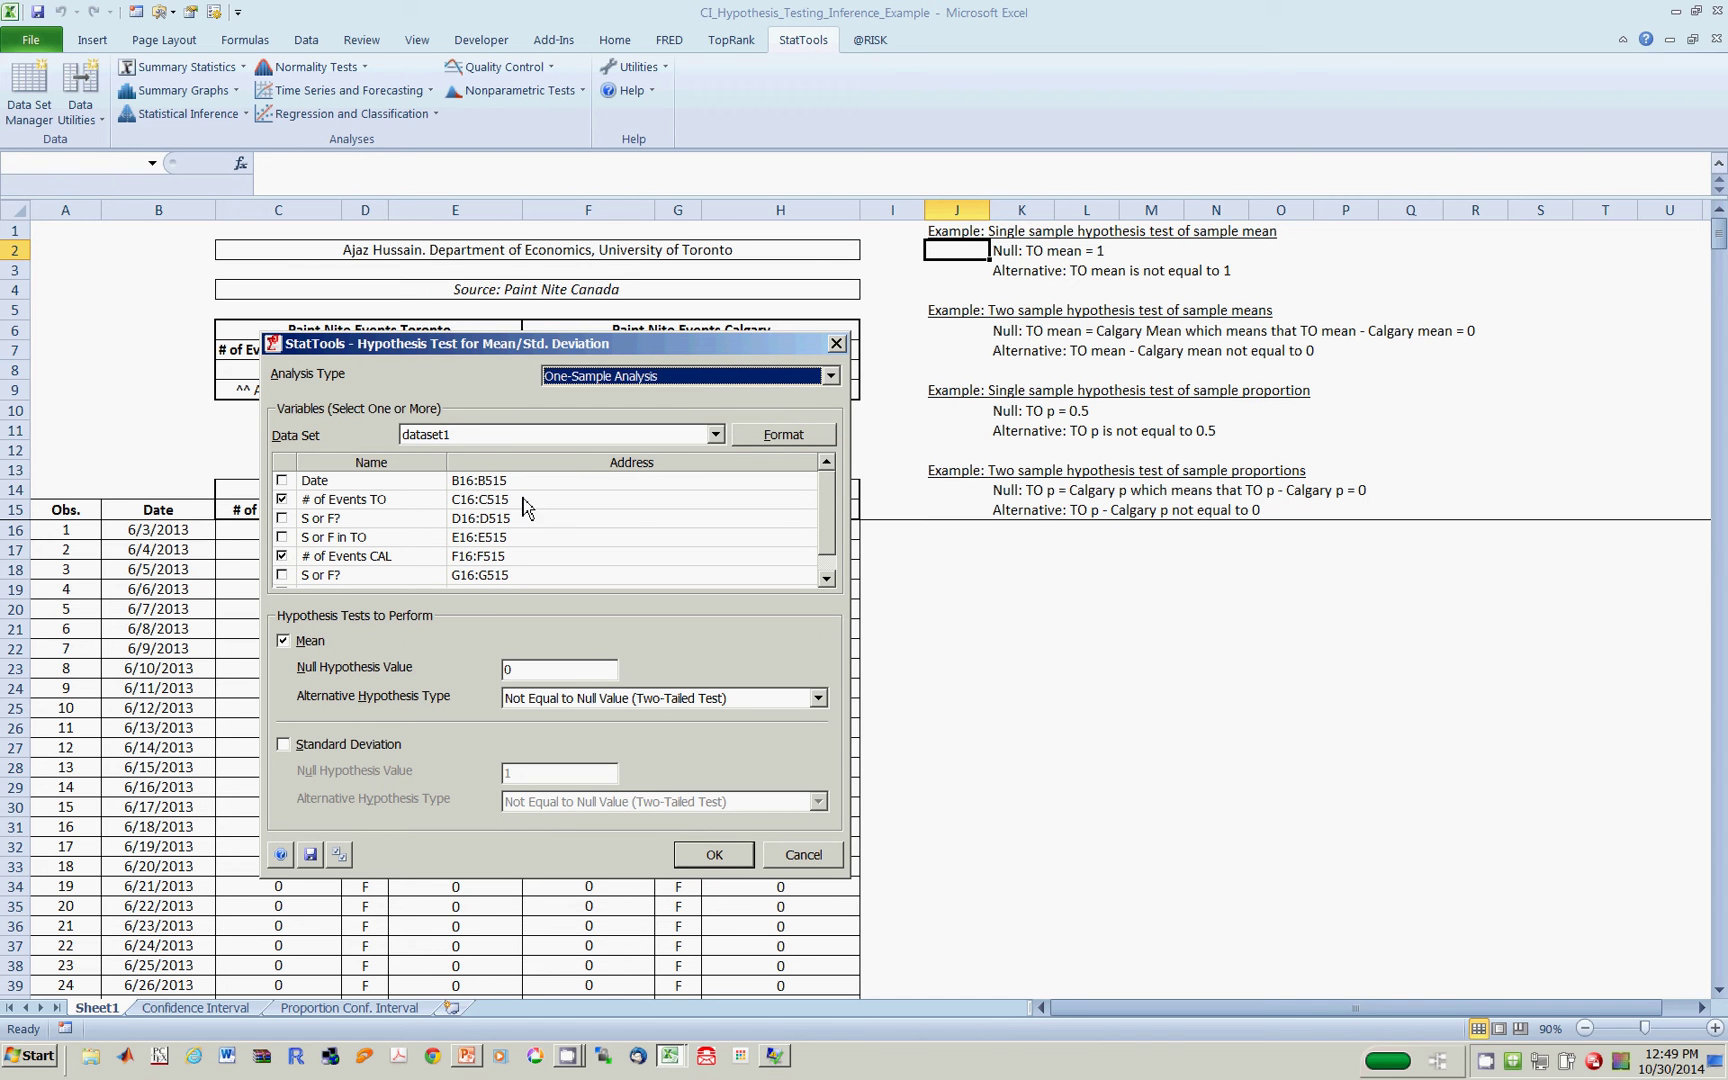
left_click(283, 556)
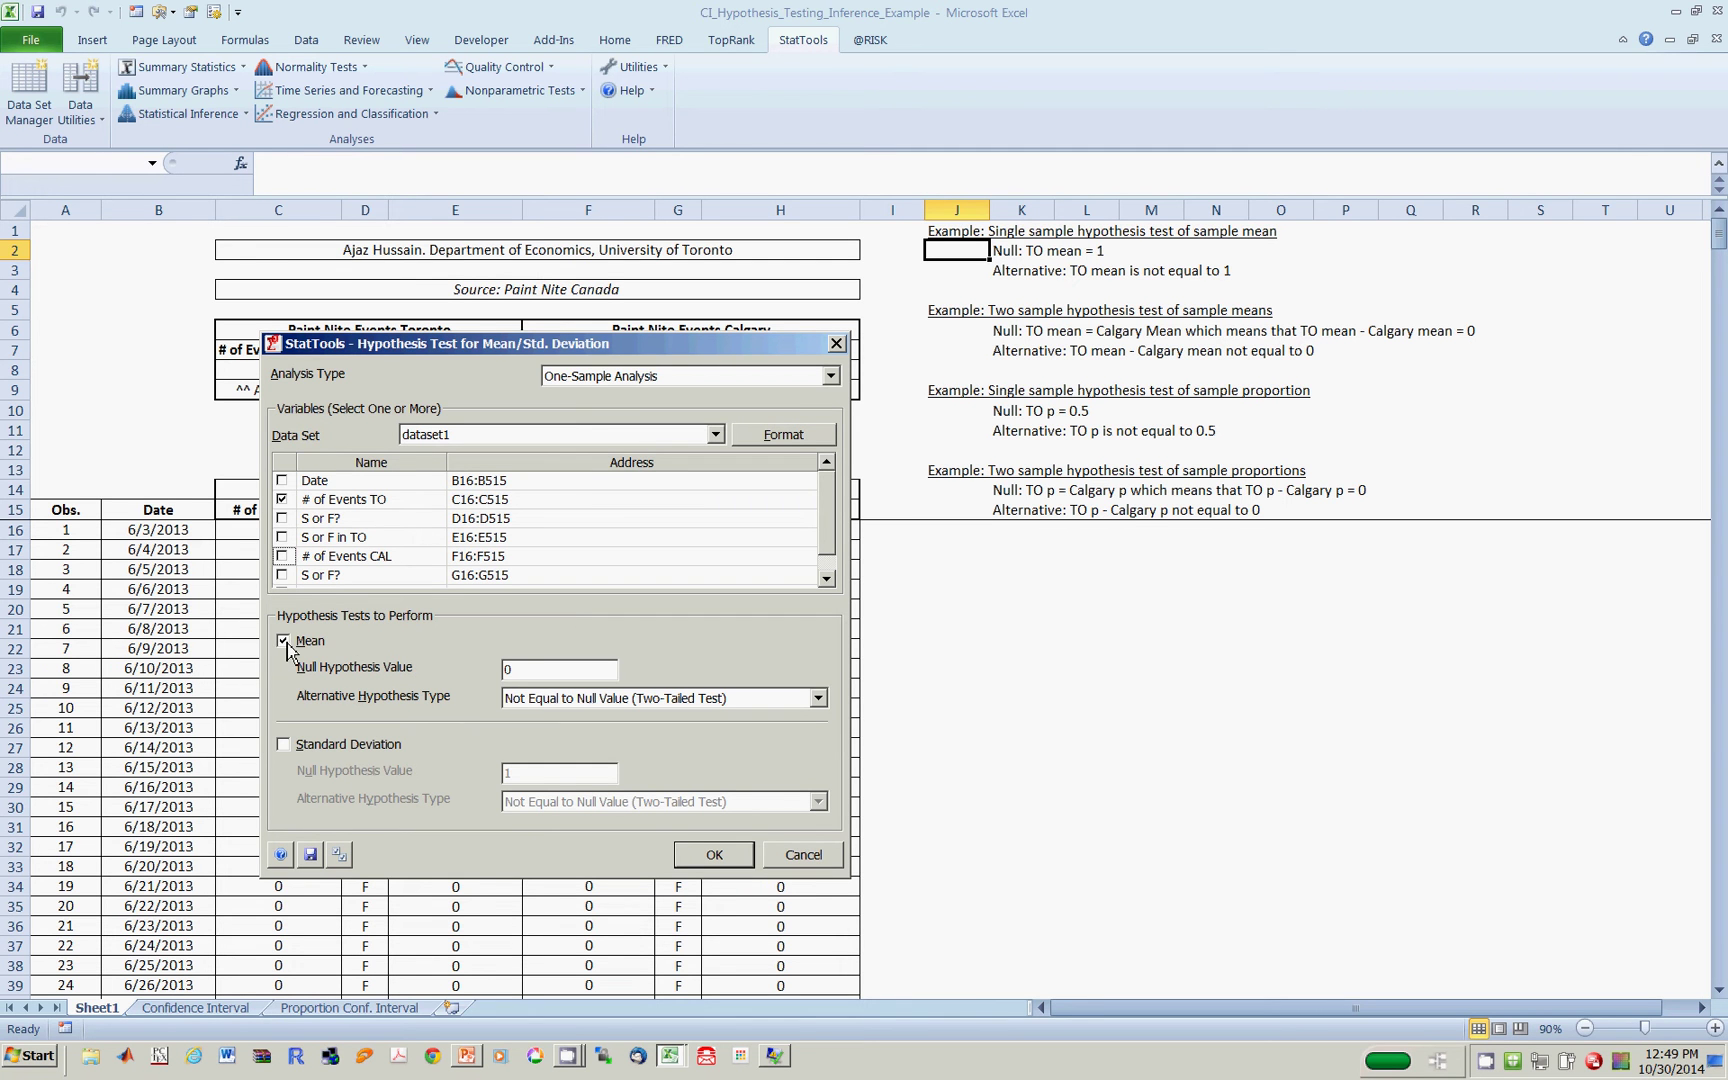
double_click(512, 669)
type("1")
left_click(716, 856)
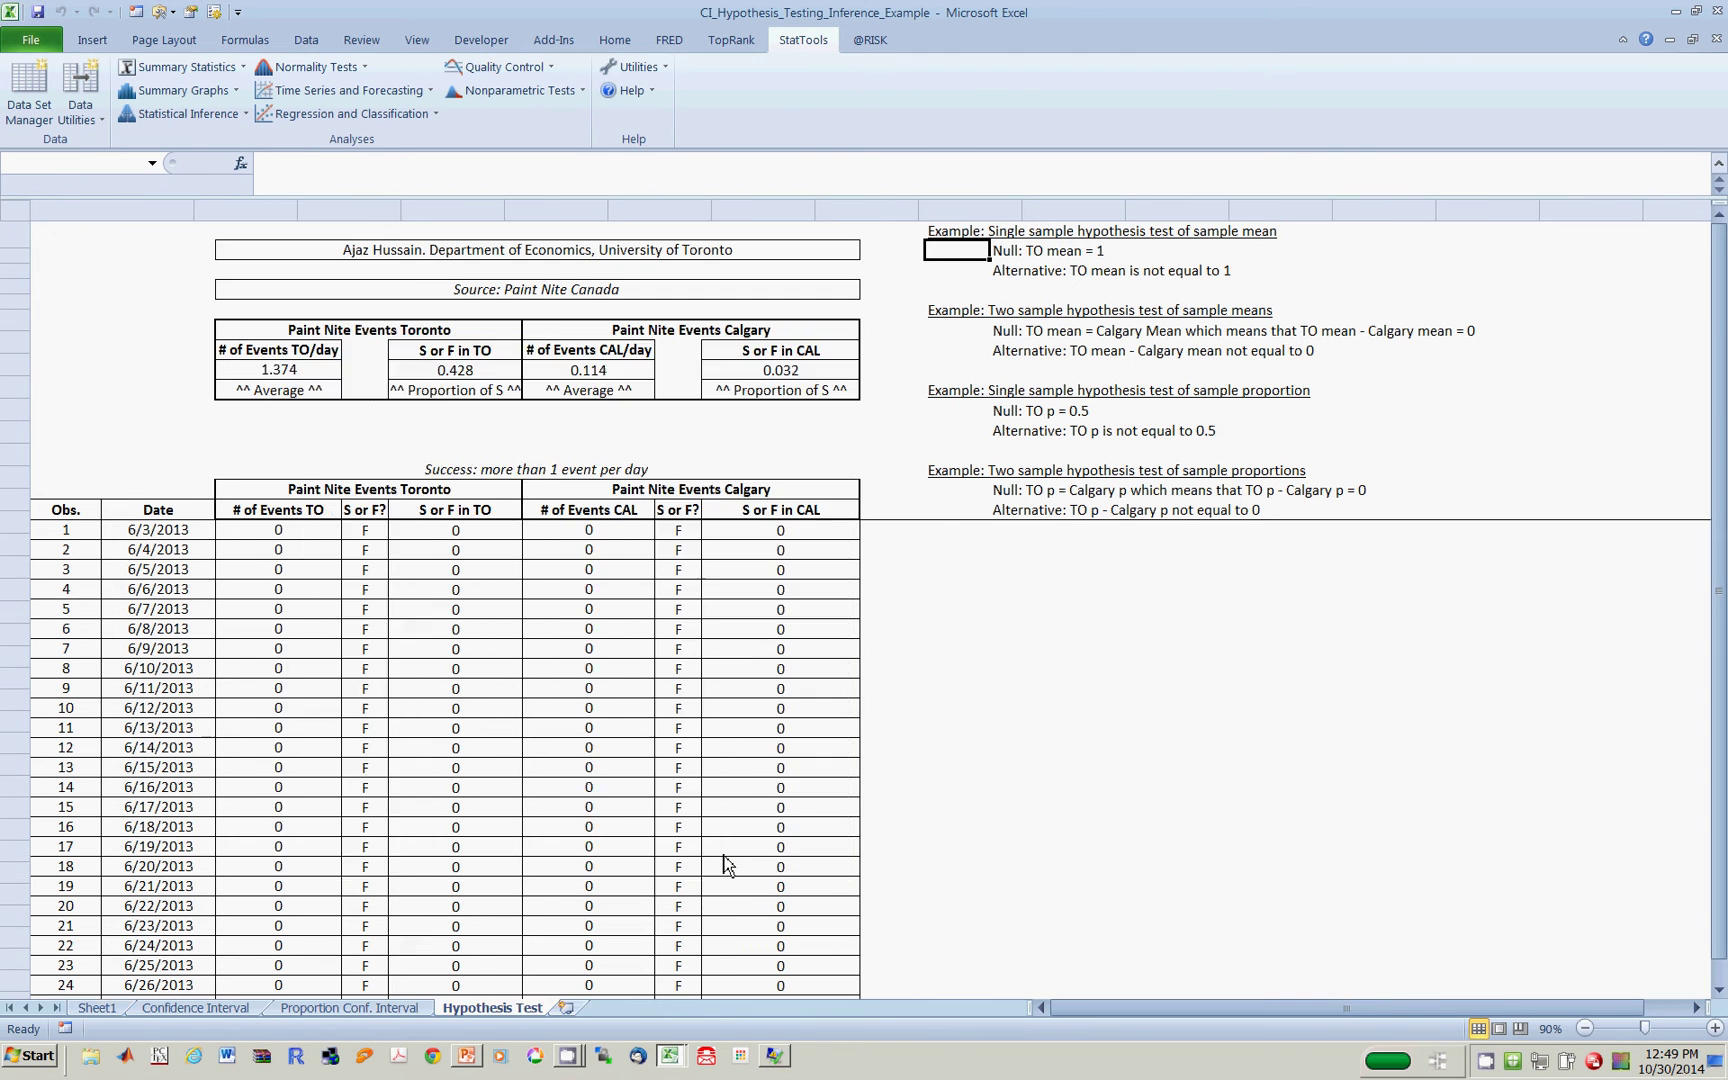
left_click(365, 453)
left_click(289, 389)
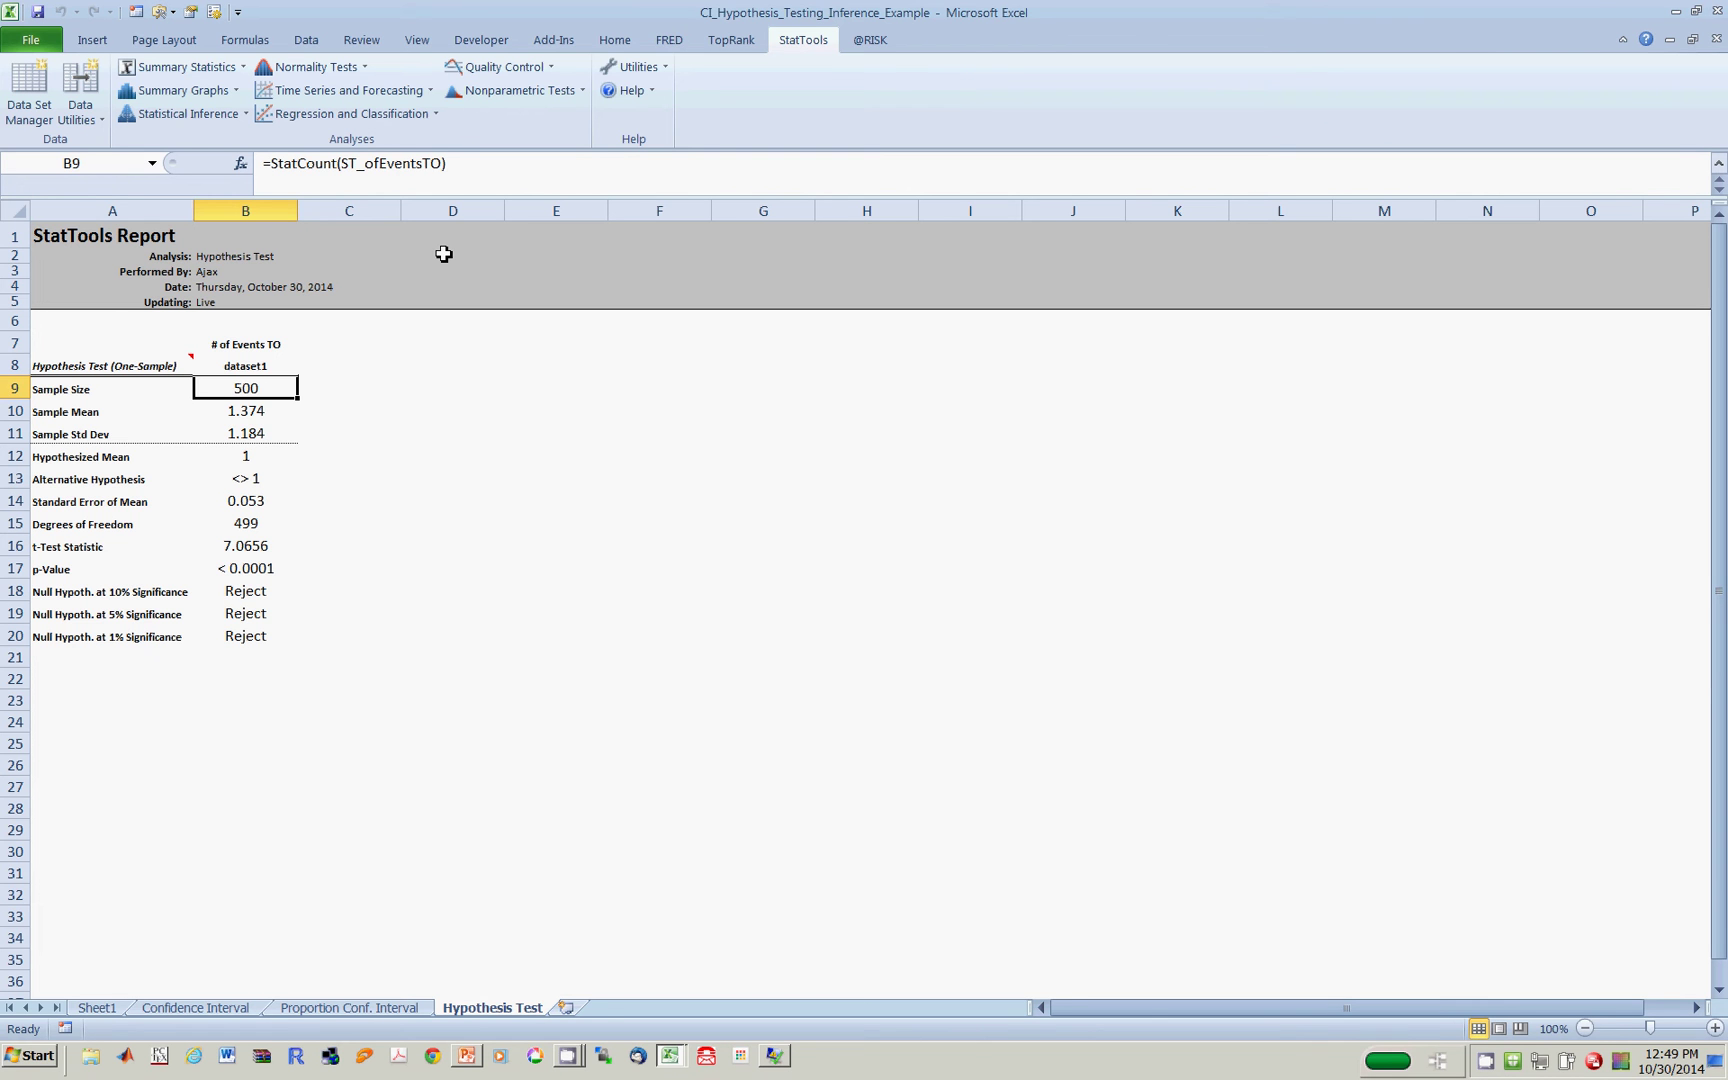
key("Down")
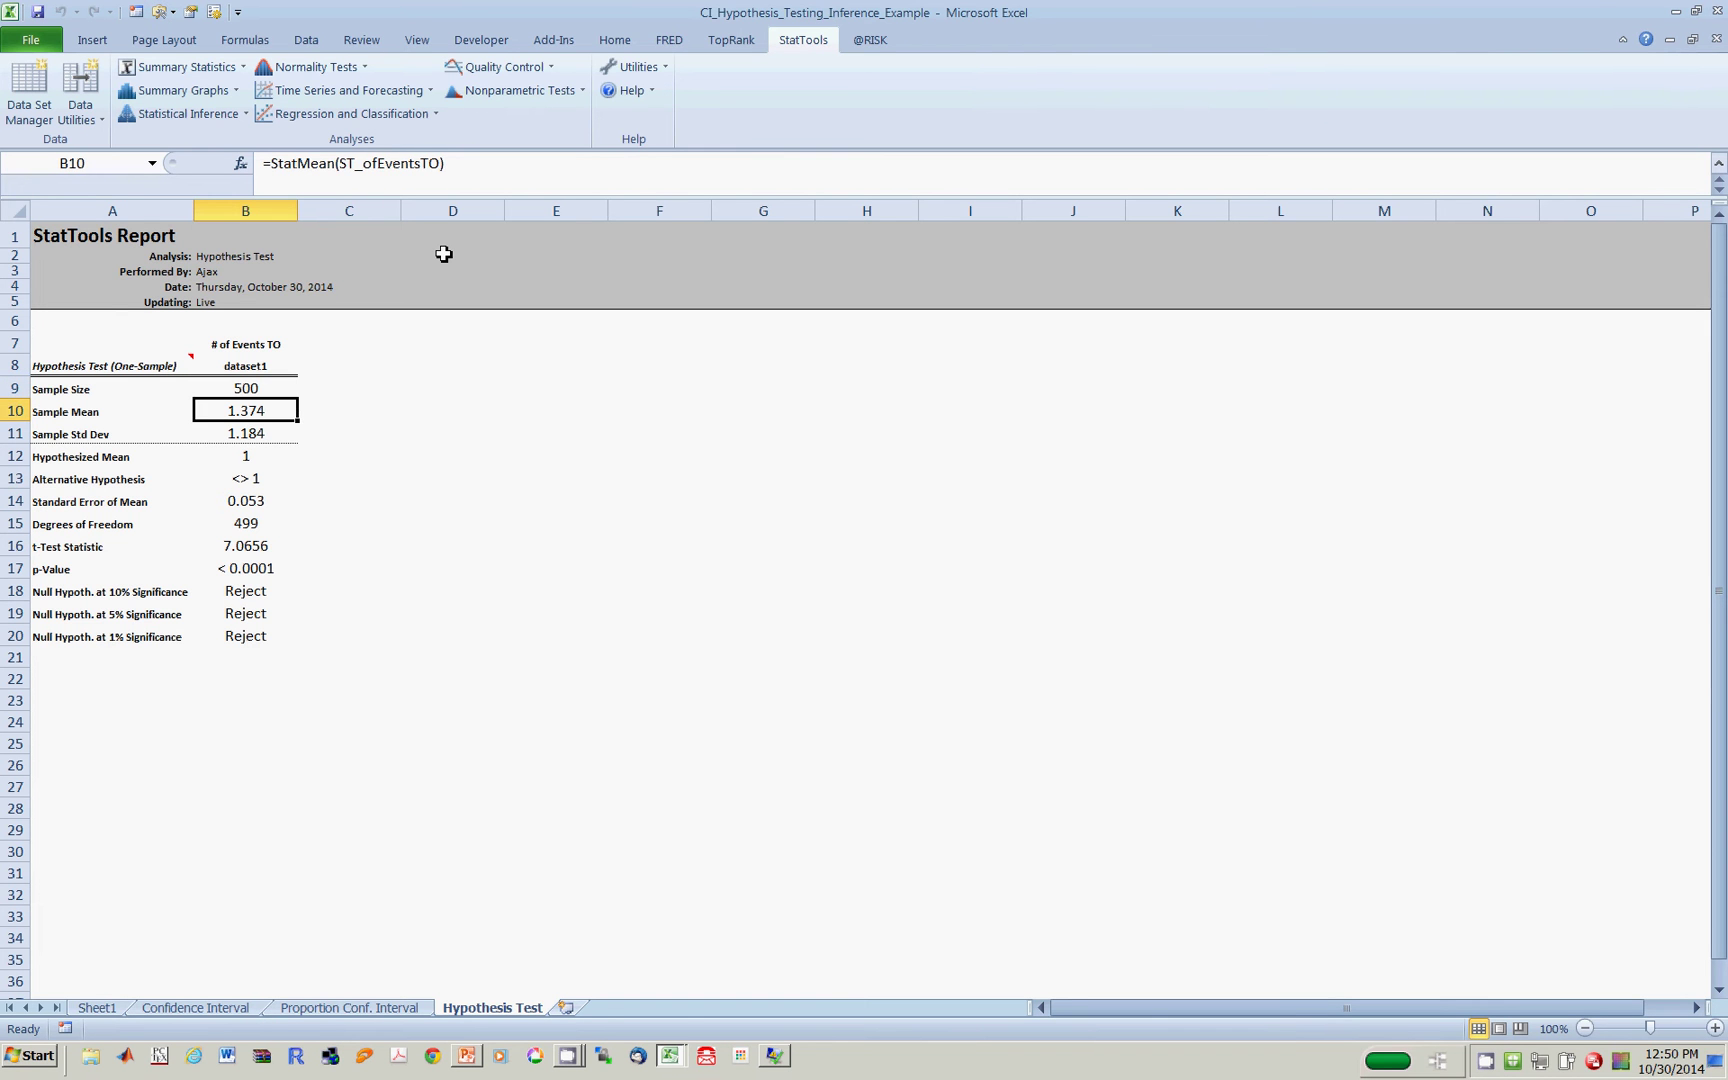
key("Down")
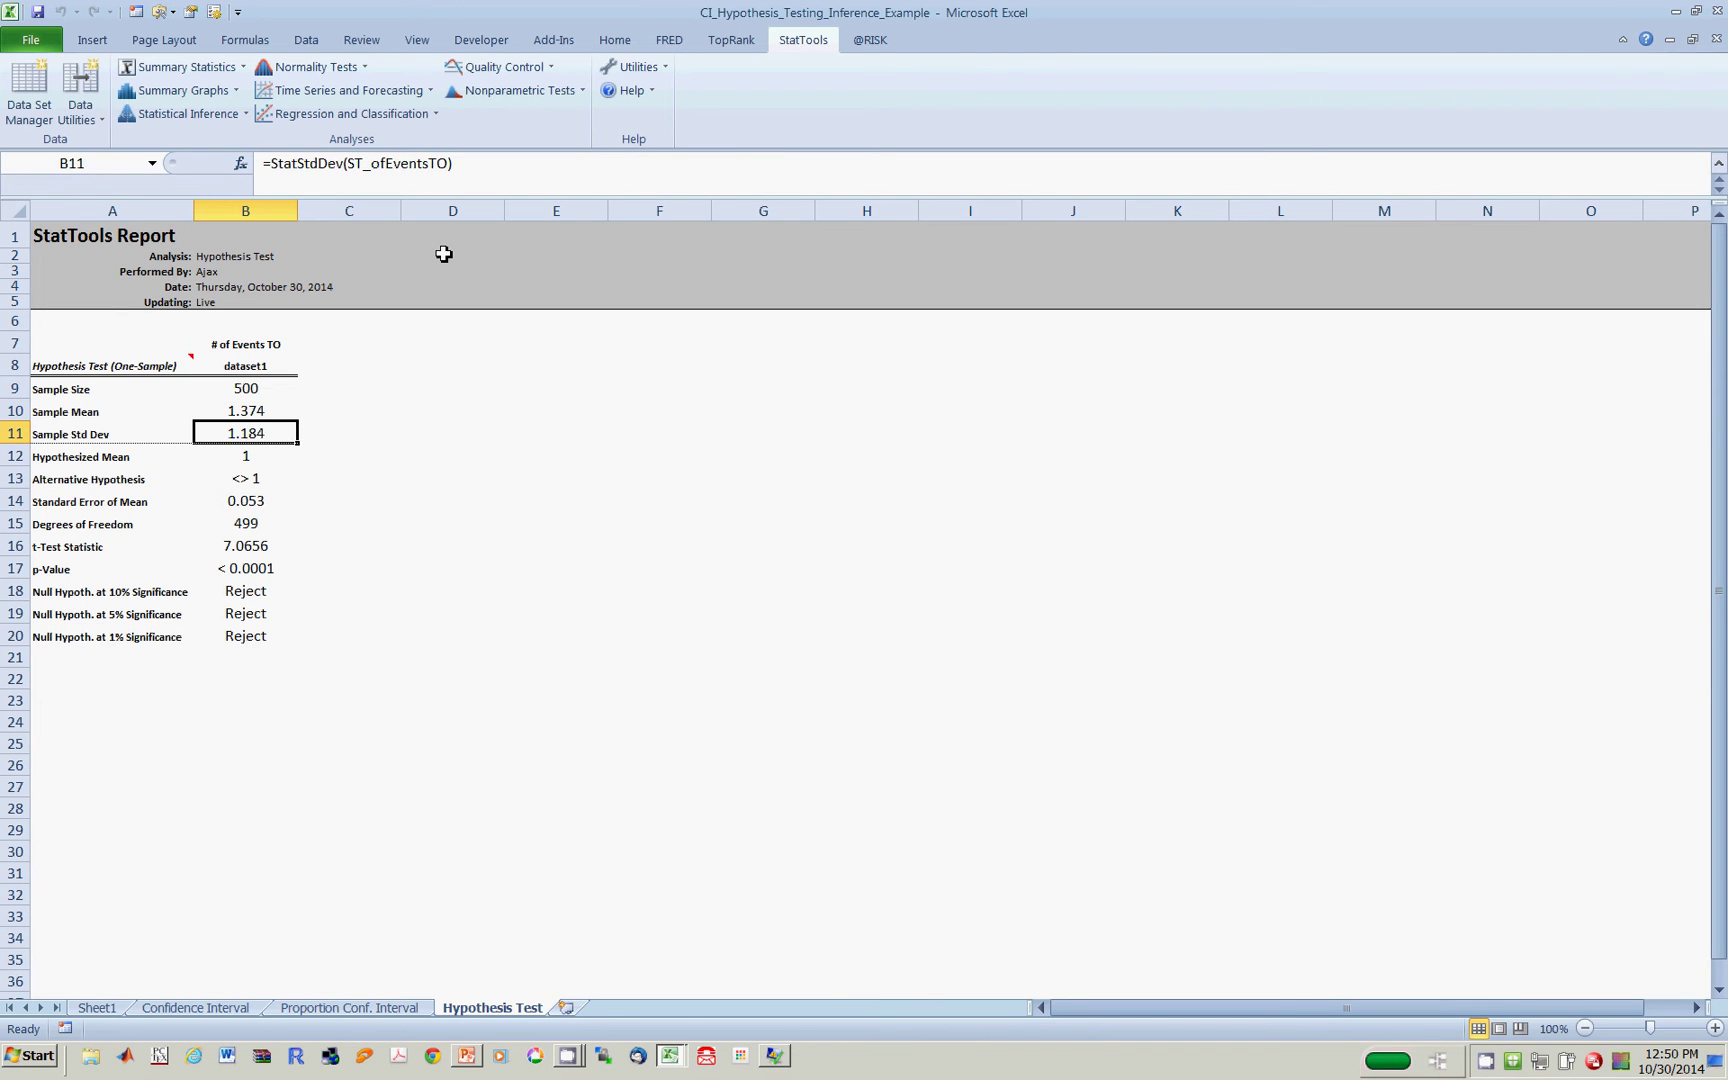
key("Down")
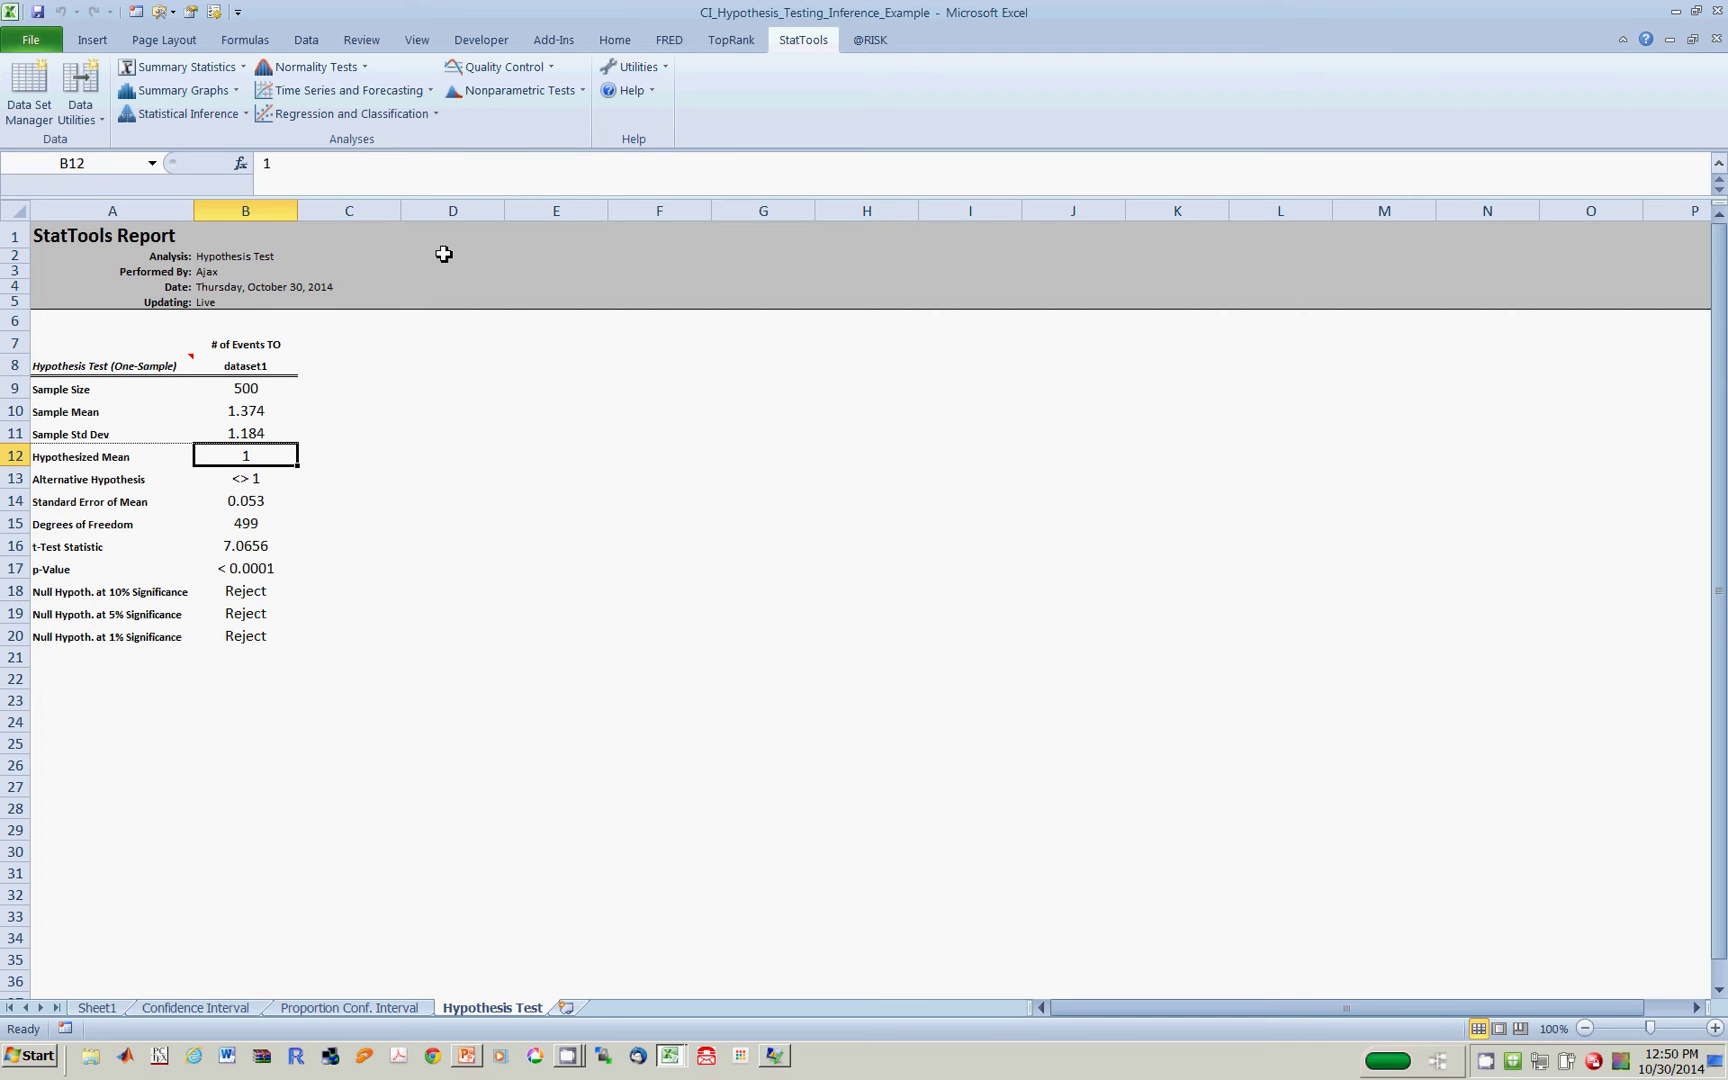
key("Down")
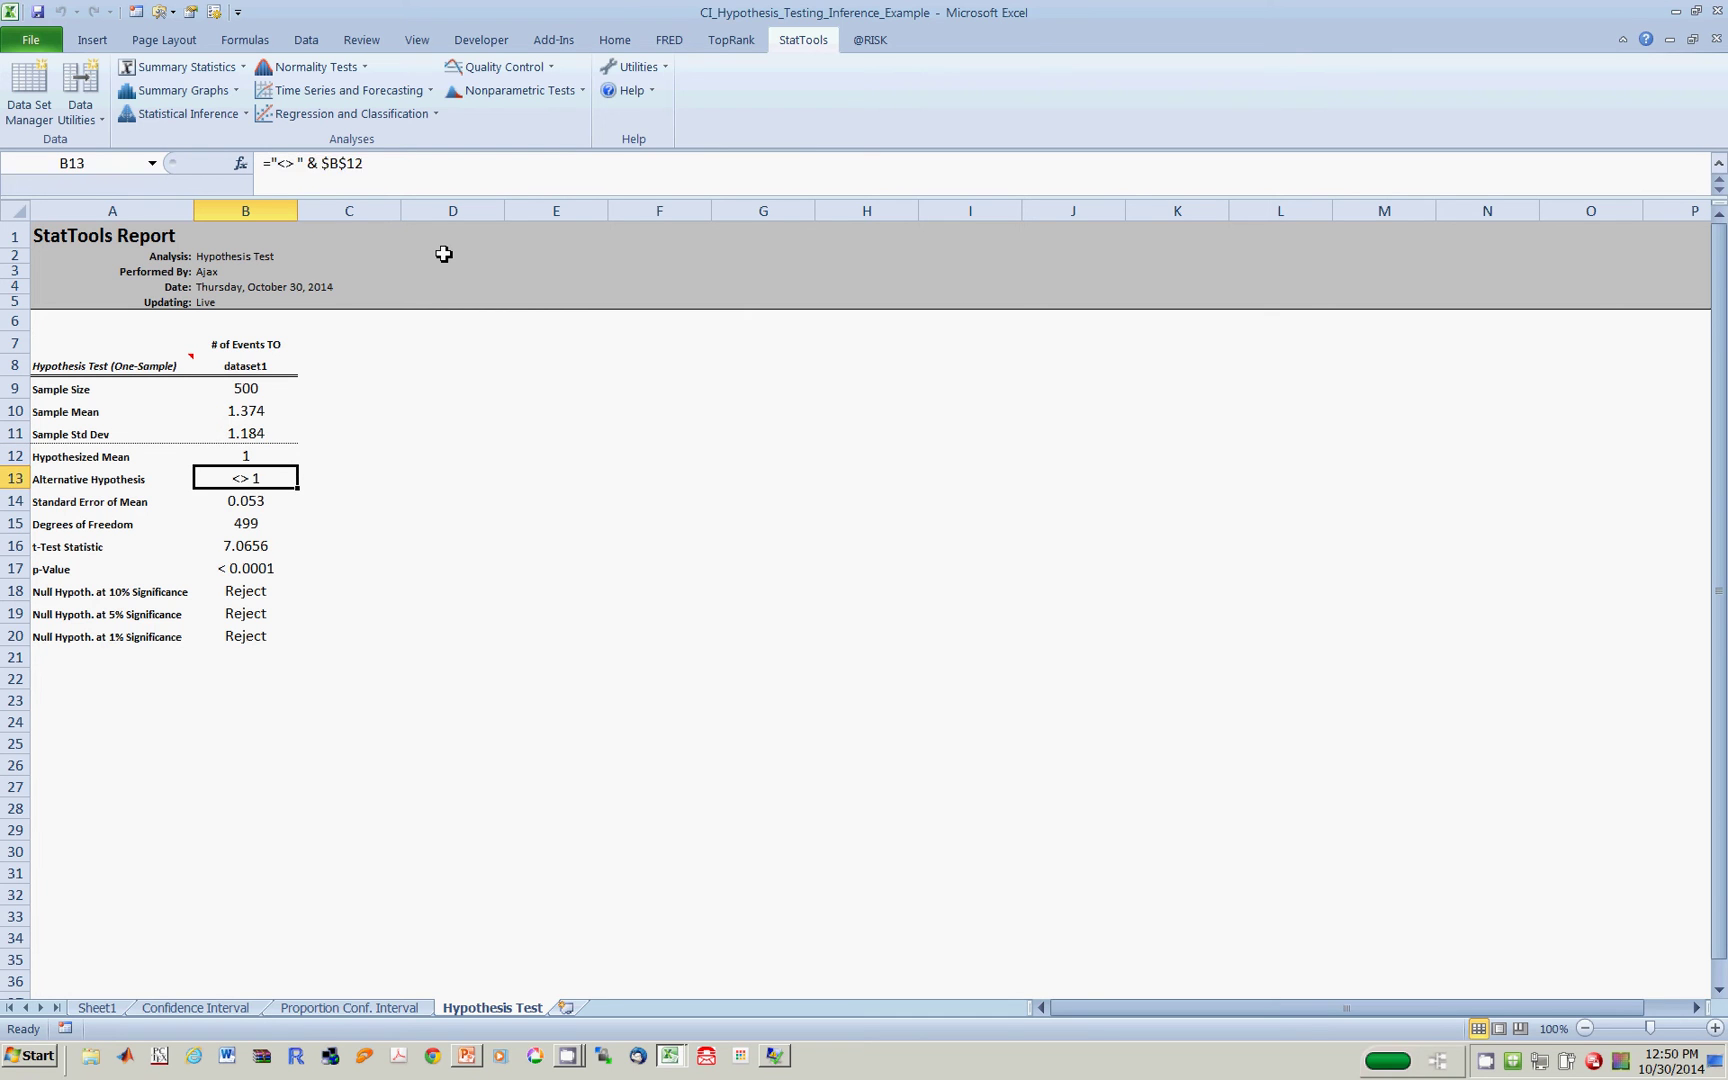
key("Down")
key("Down")
key("Up")
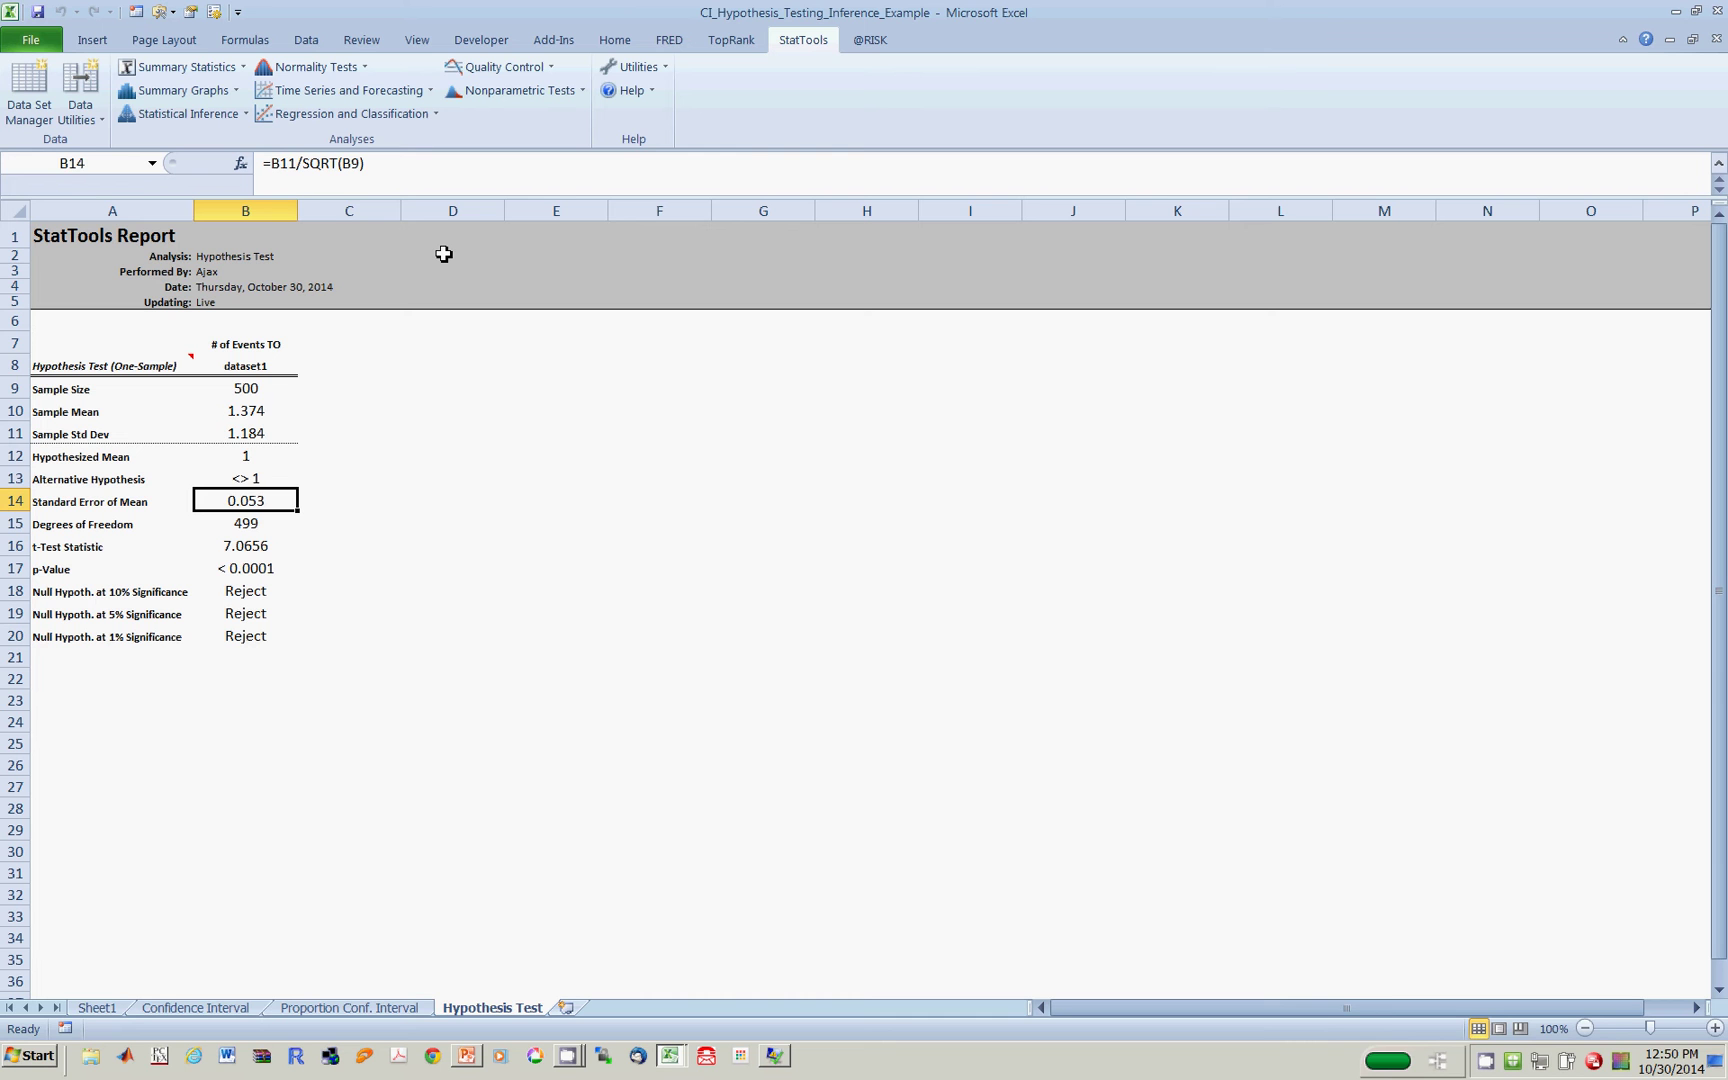
key("Down")
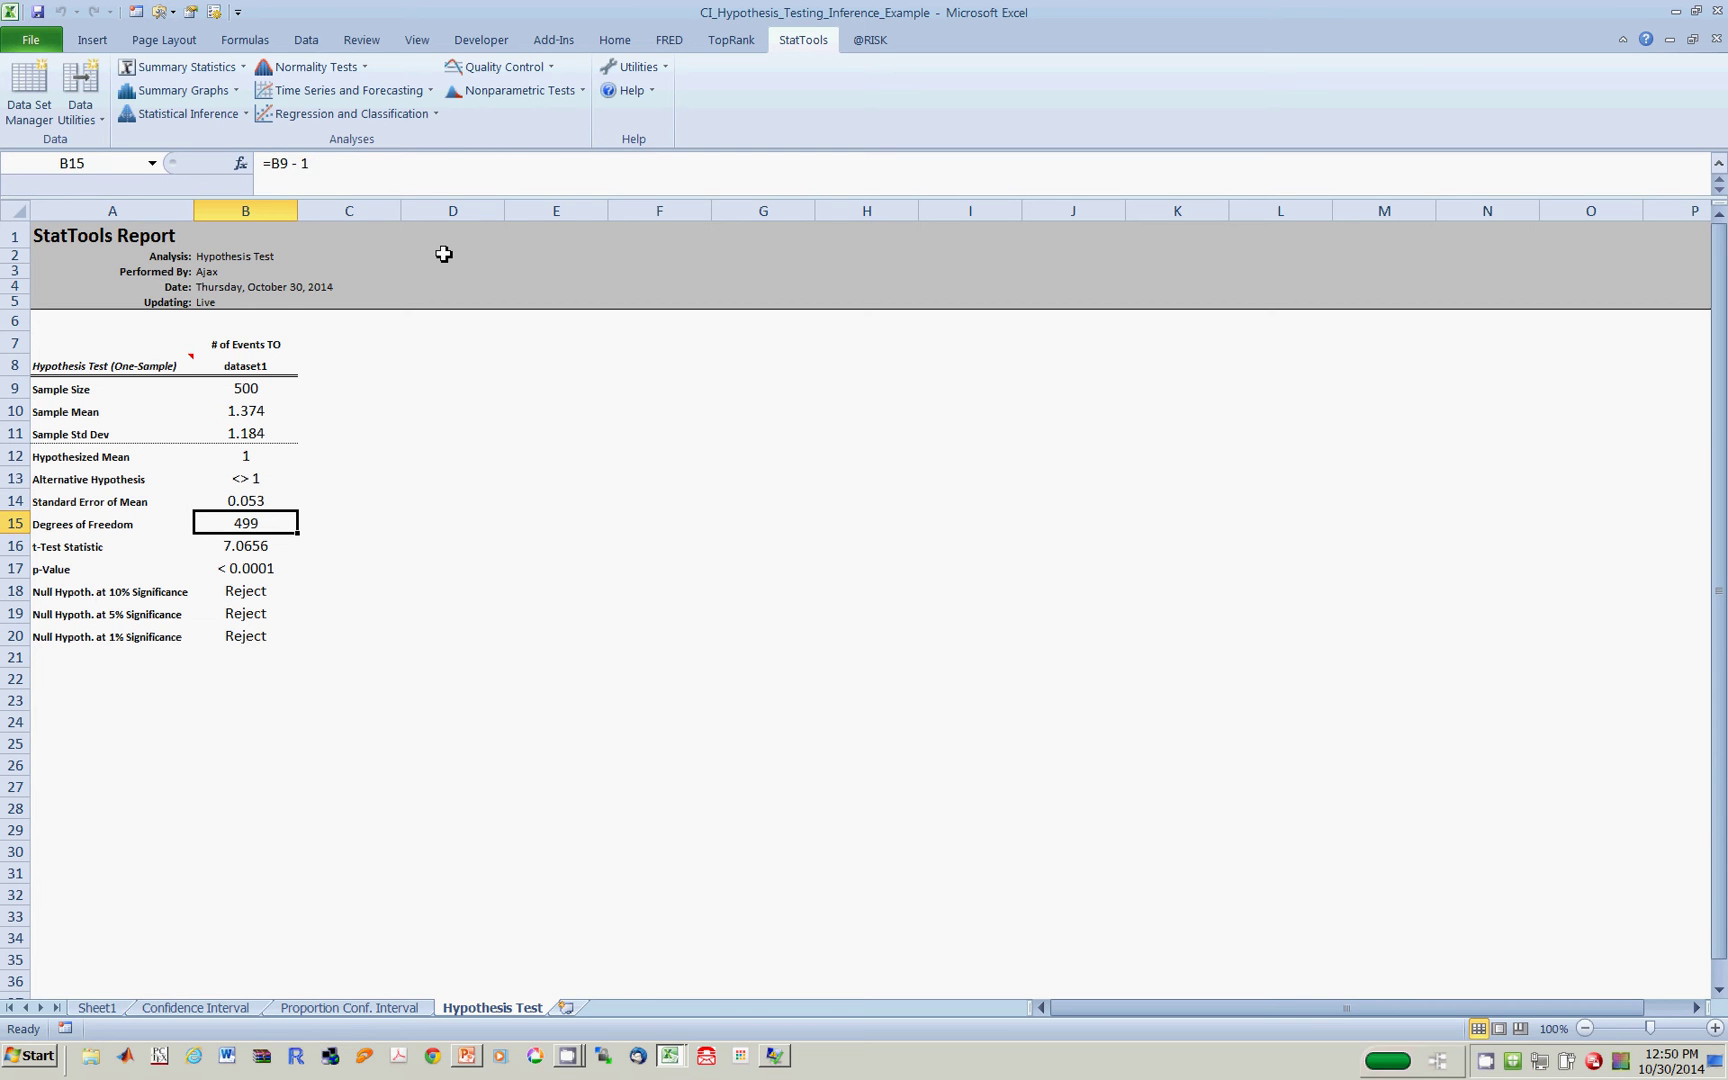
key("Down")
key("Down")
key("Down")
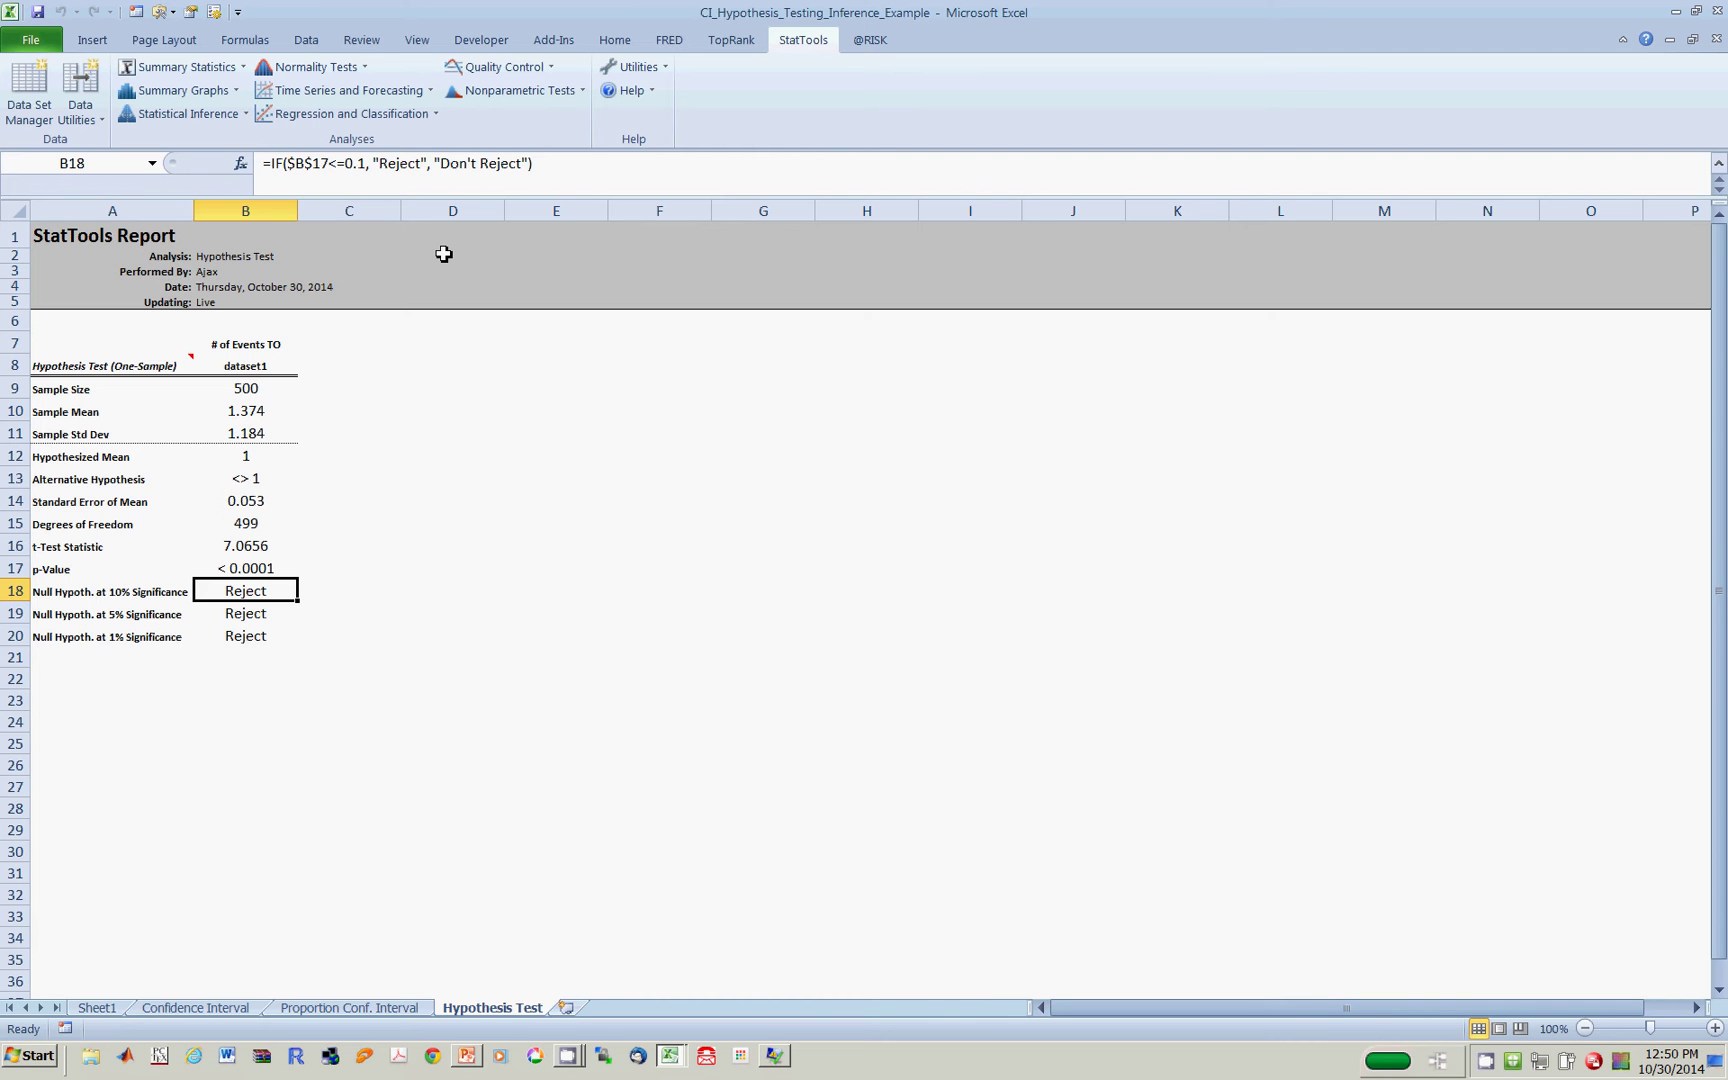
key("Down")
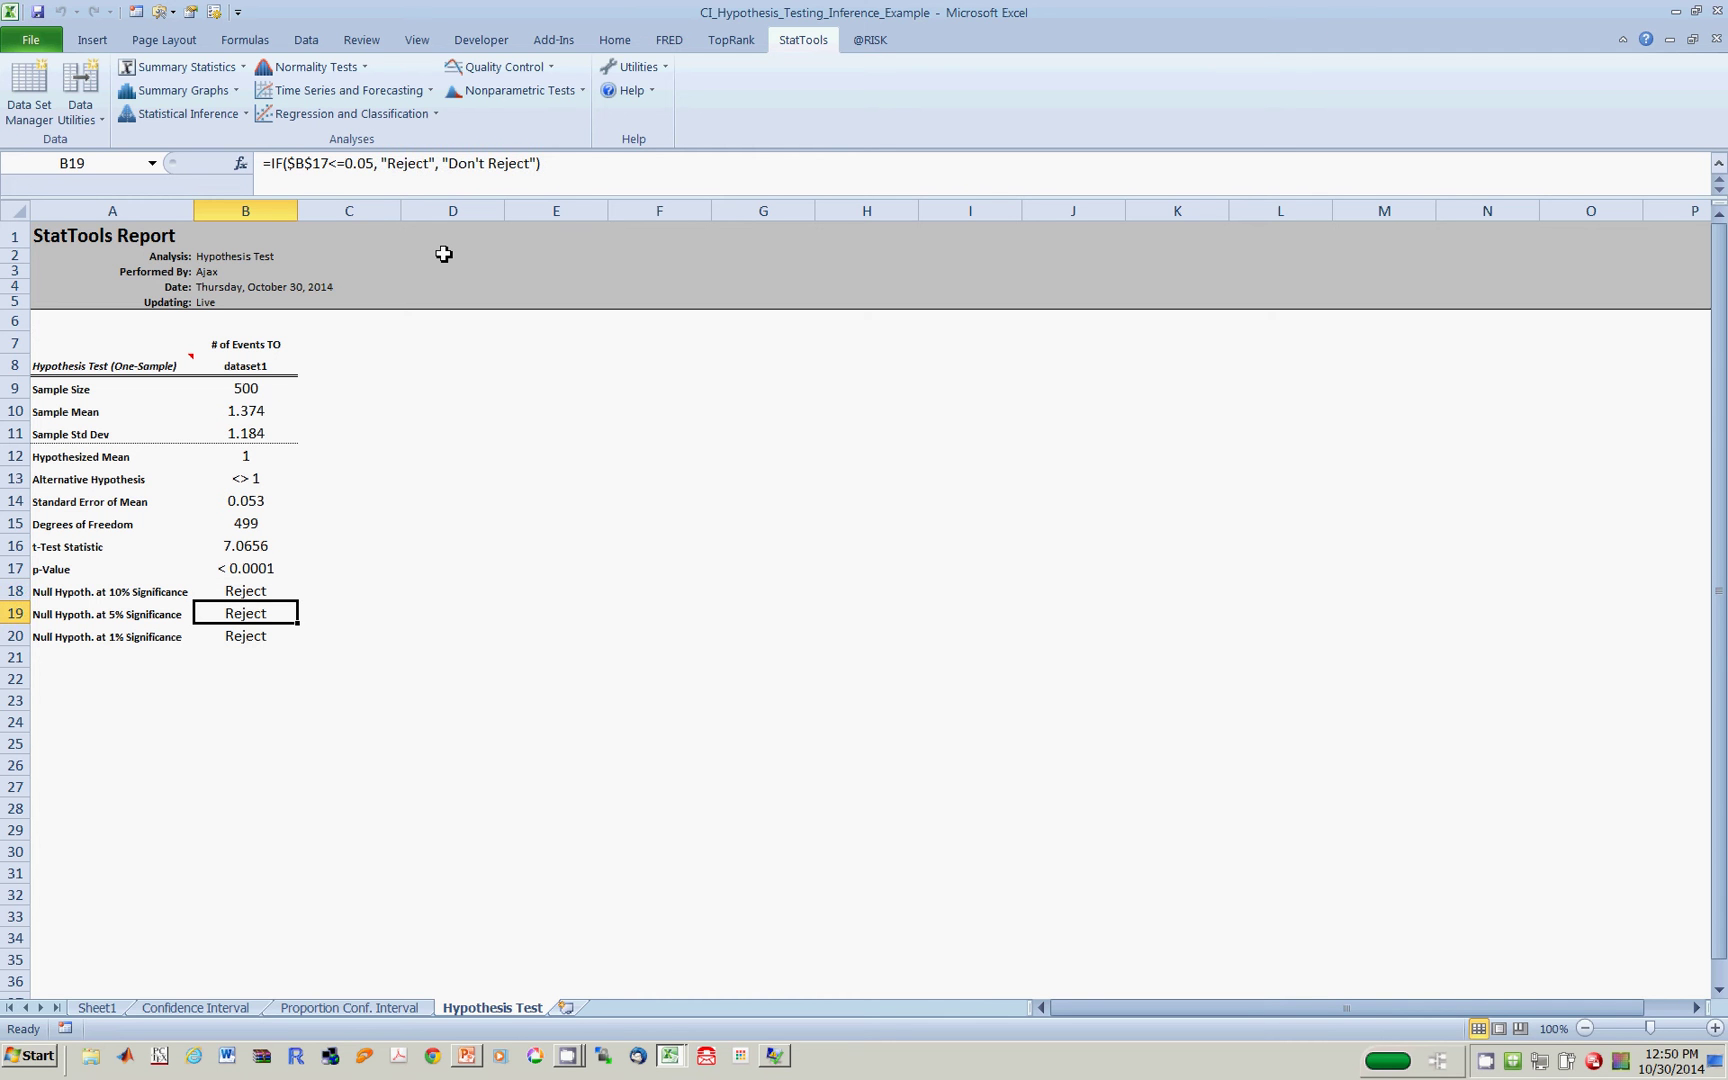
key("Down")
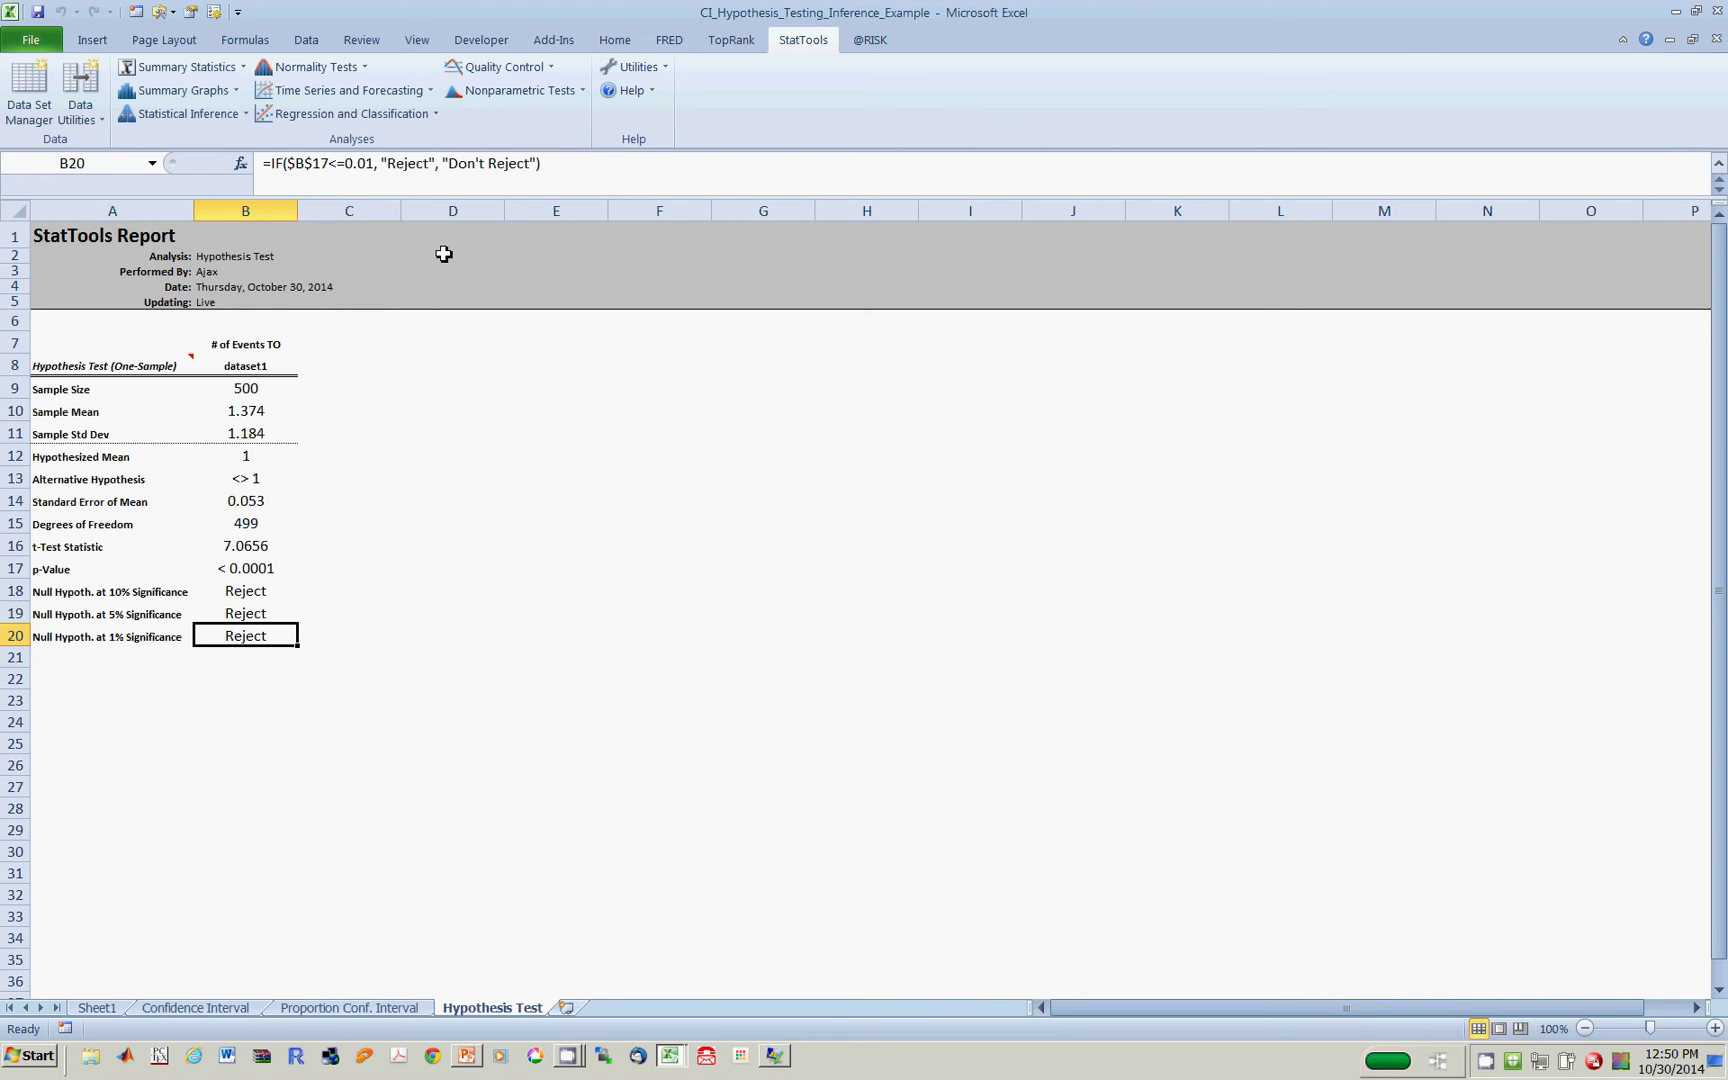
left_click(113, 1010)
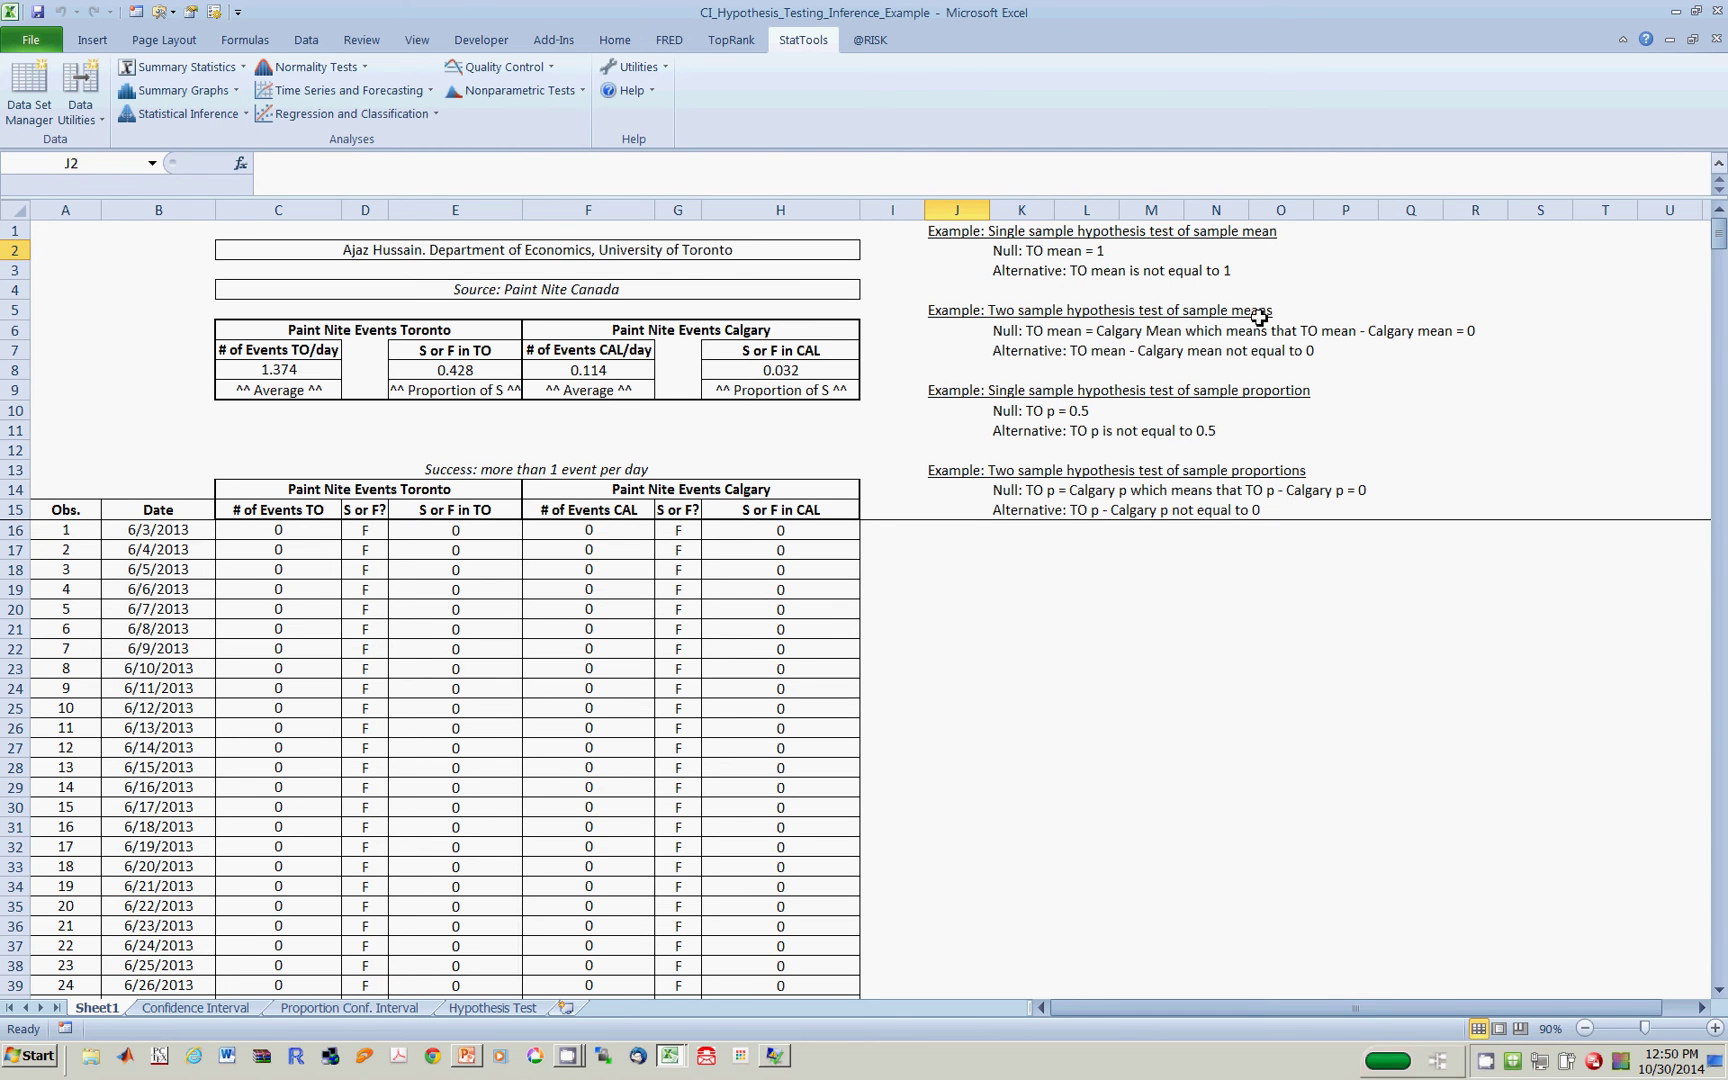
left_click(934, 332)
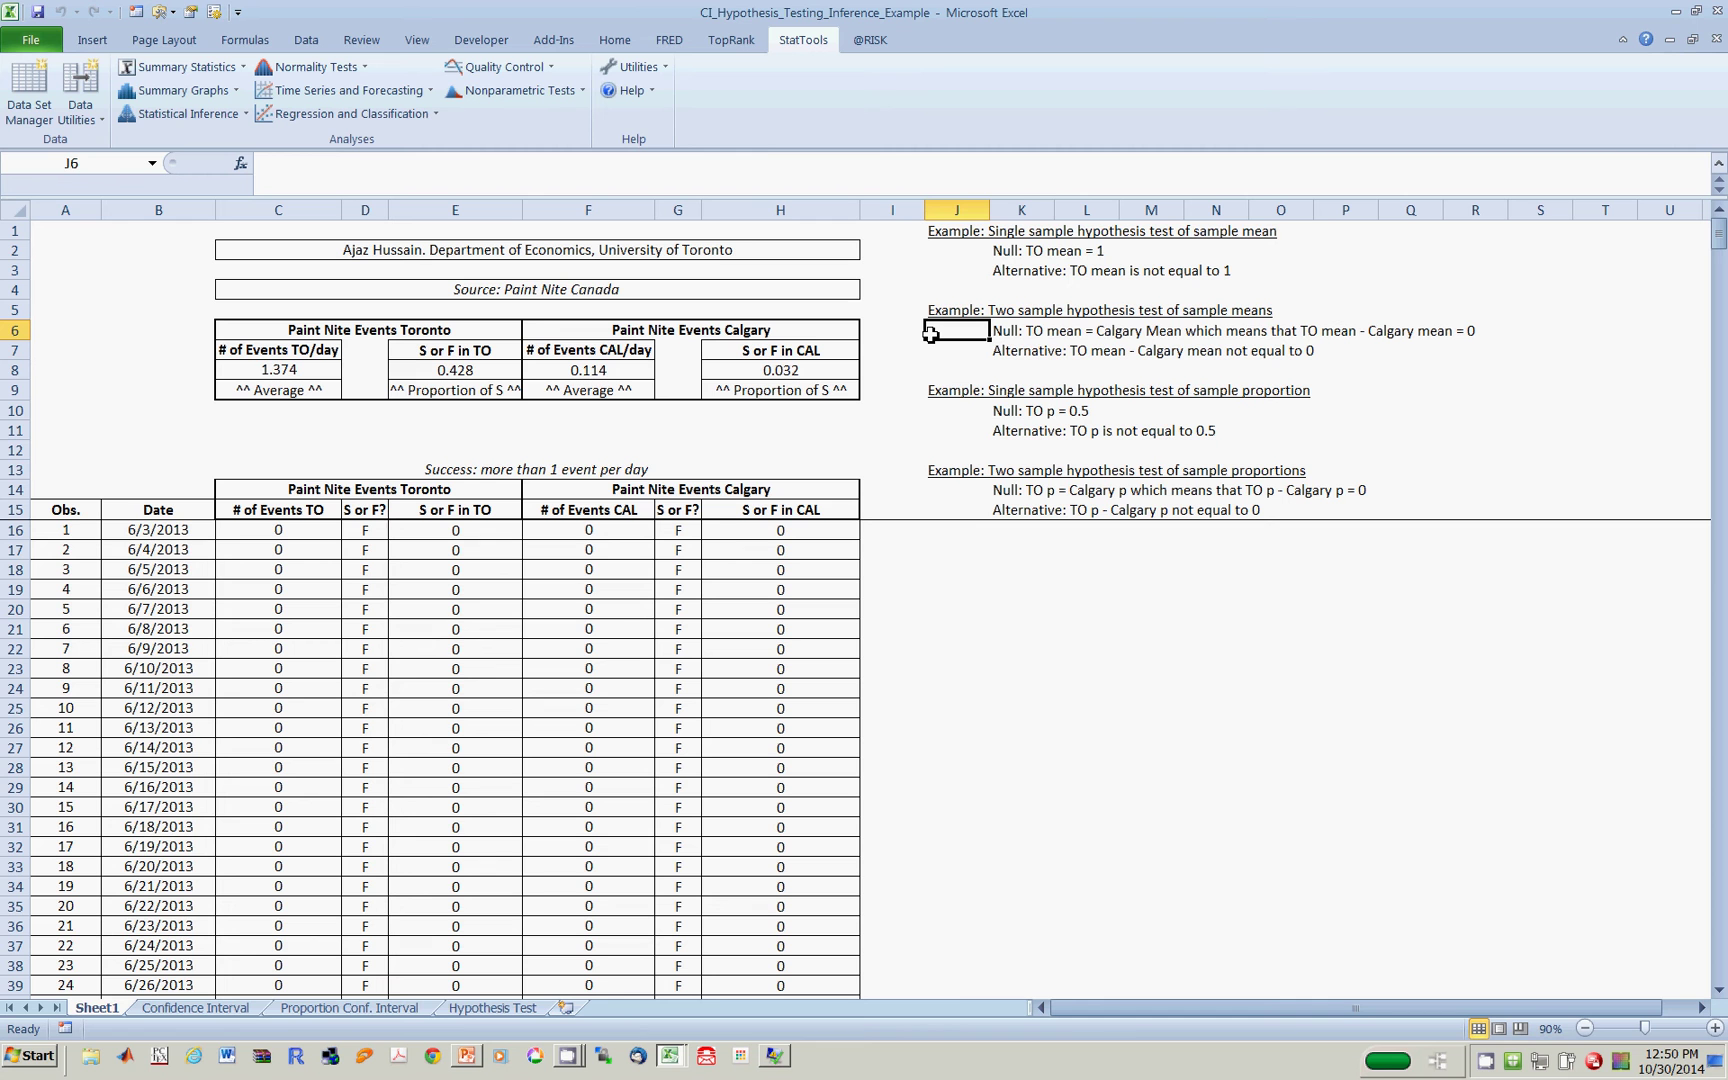
key("Right")
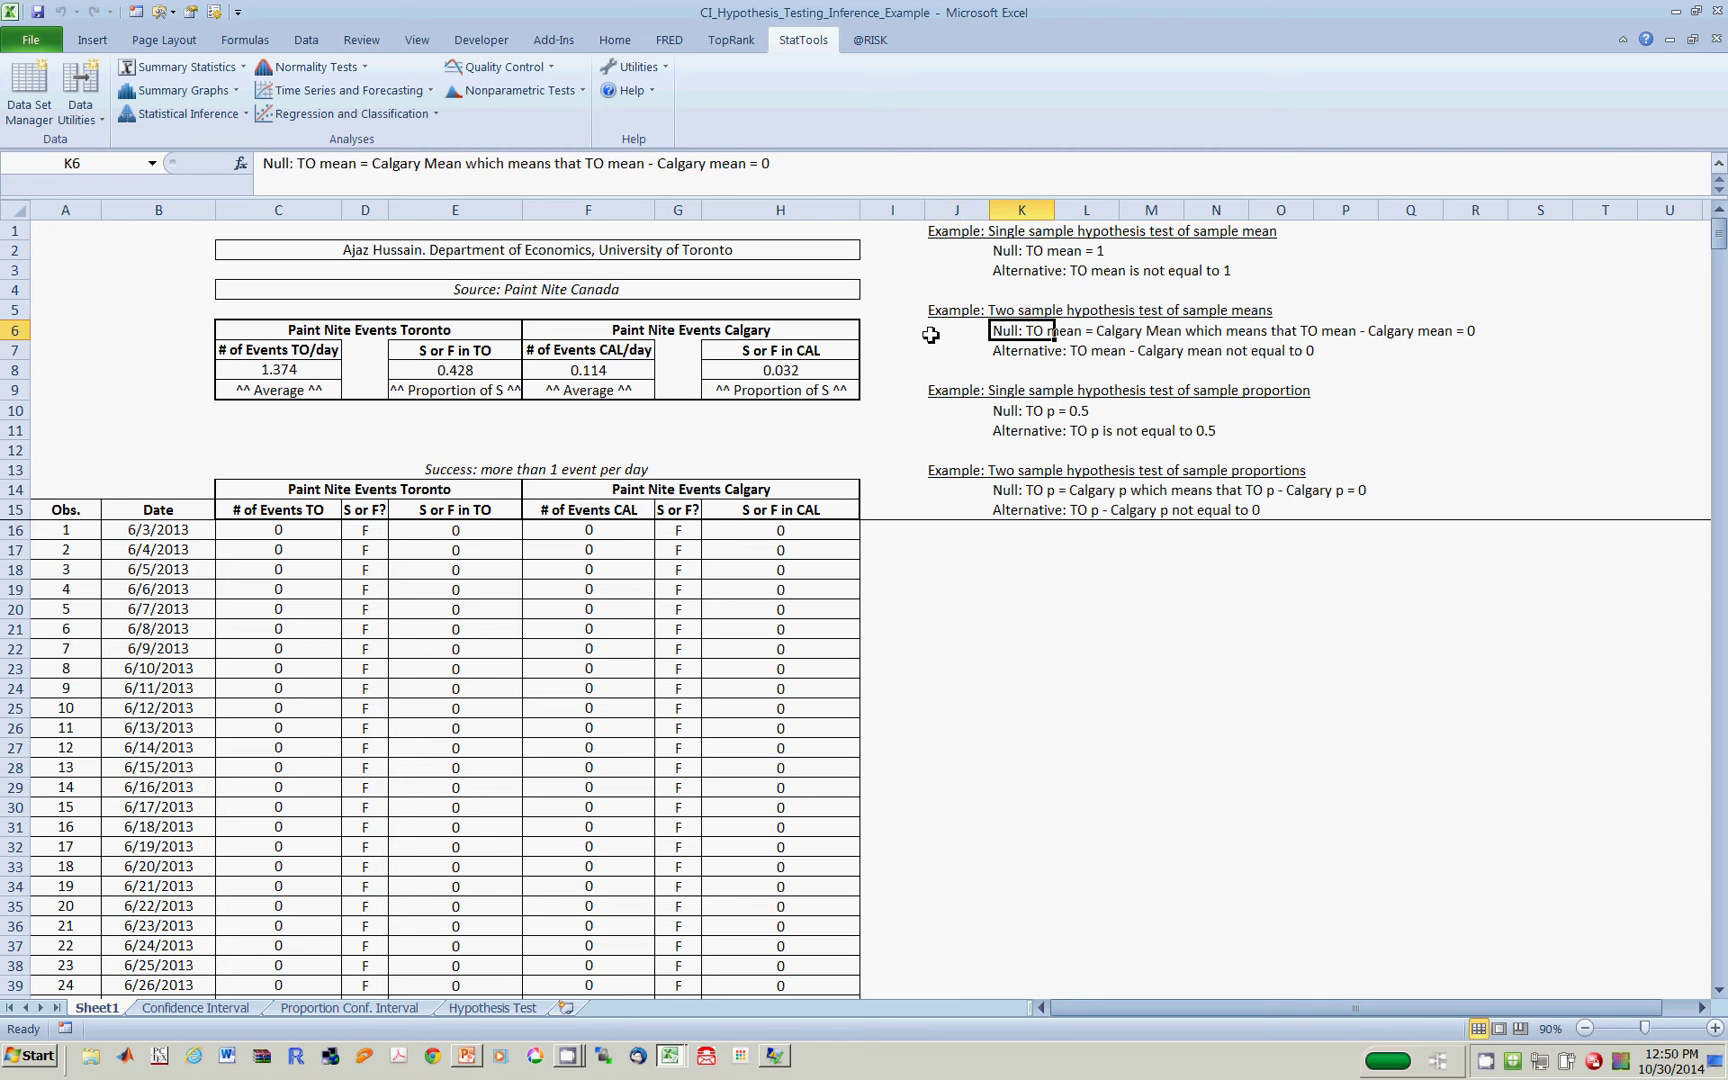
key("Left")
key("Left")
key("Right")
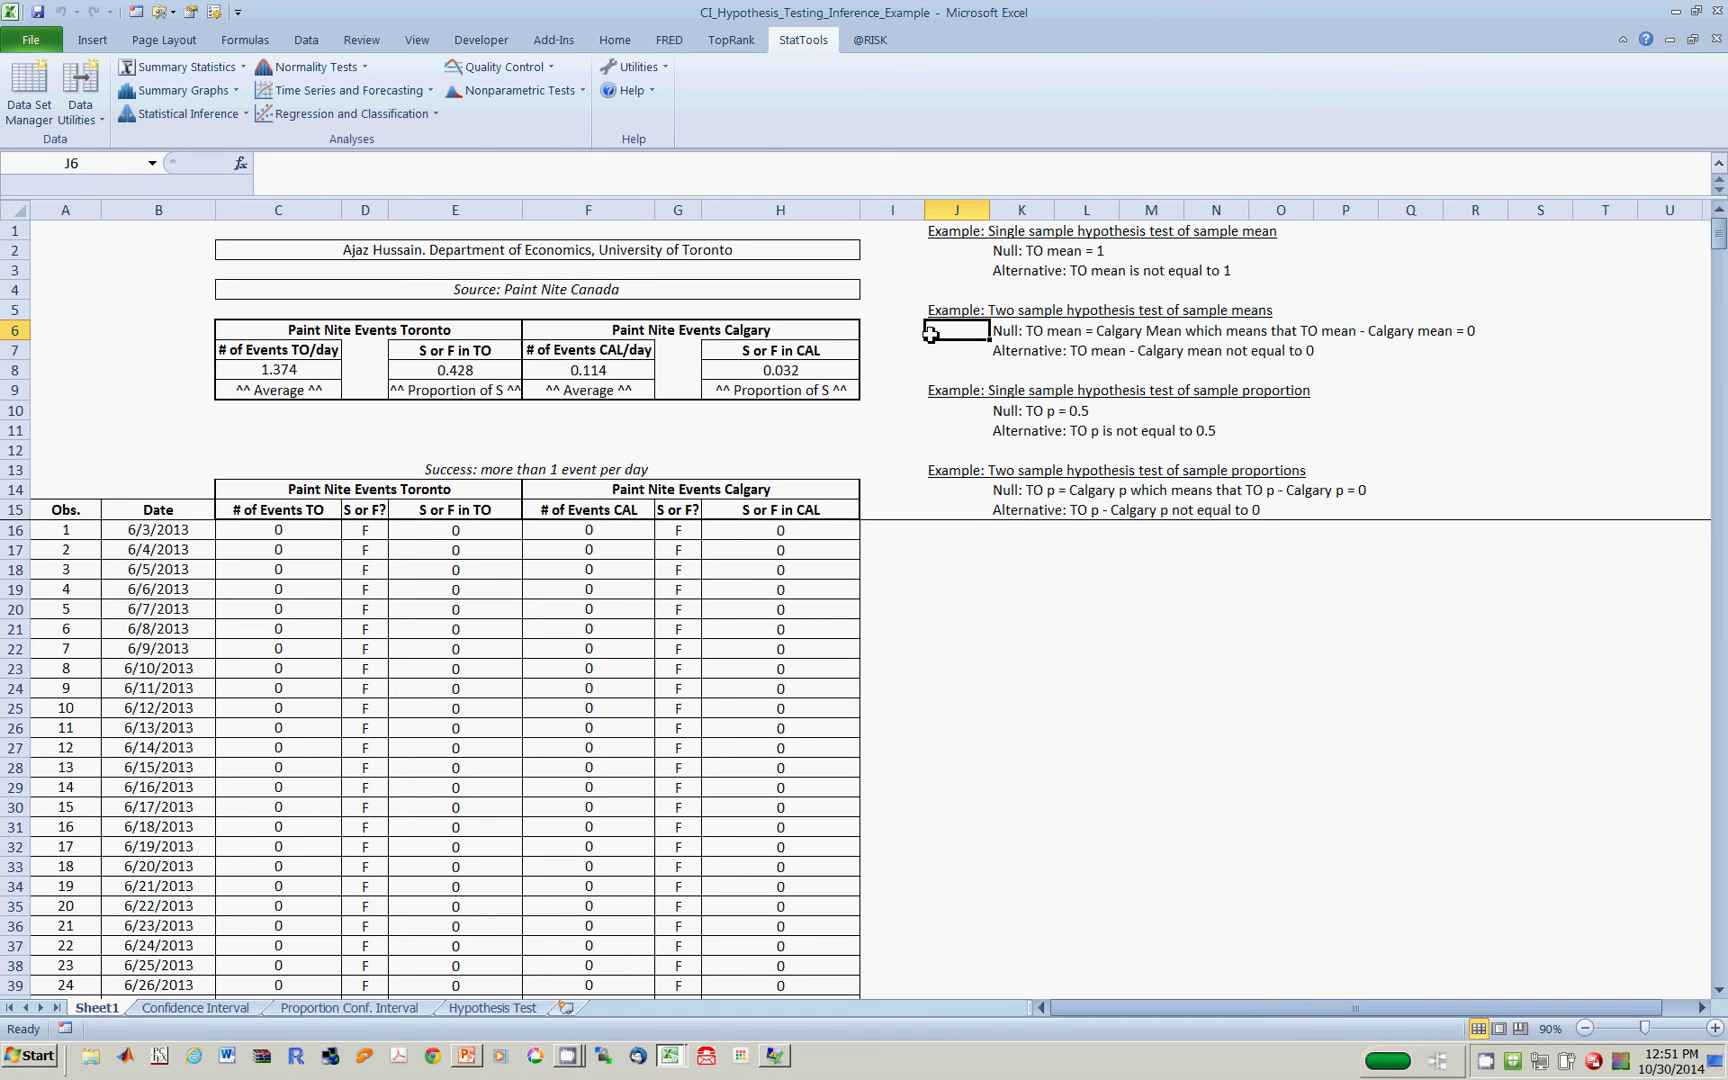
key("Right")
key("Right")
key("Right")
key("Right")
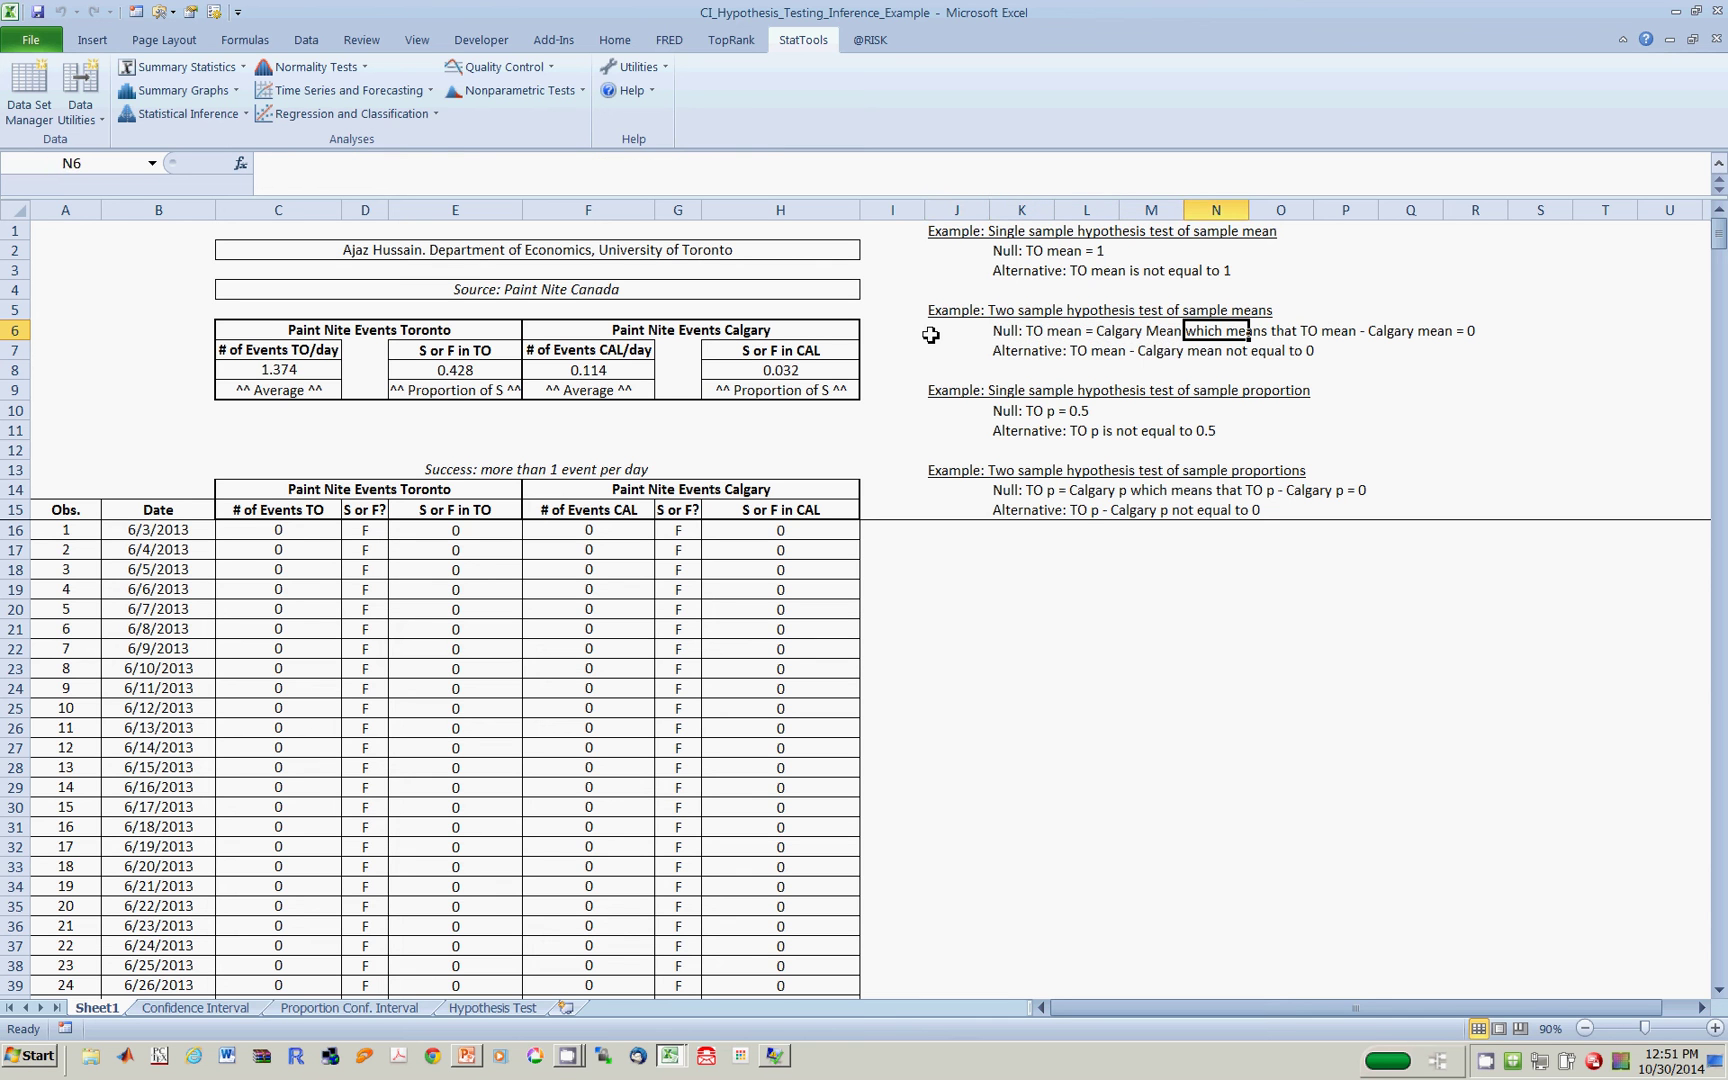
key("Left")
key("Left")
key("Left")
key("Right")
key("Right")
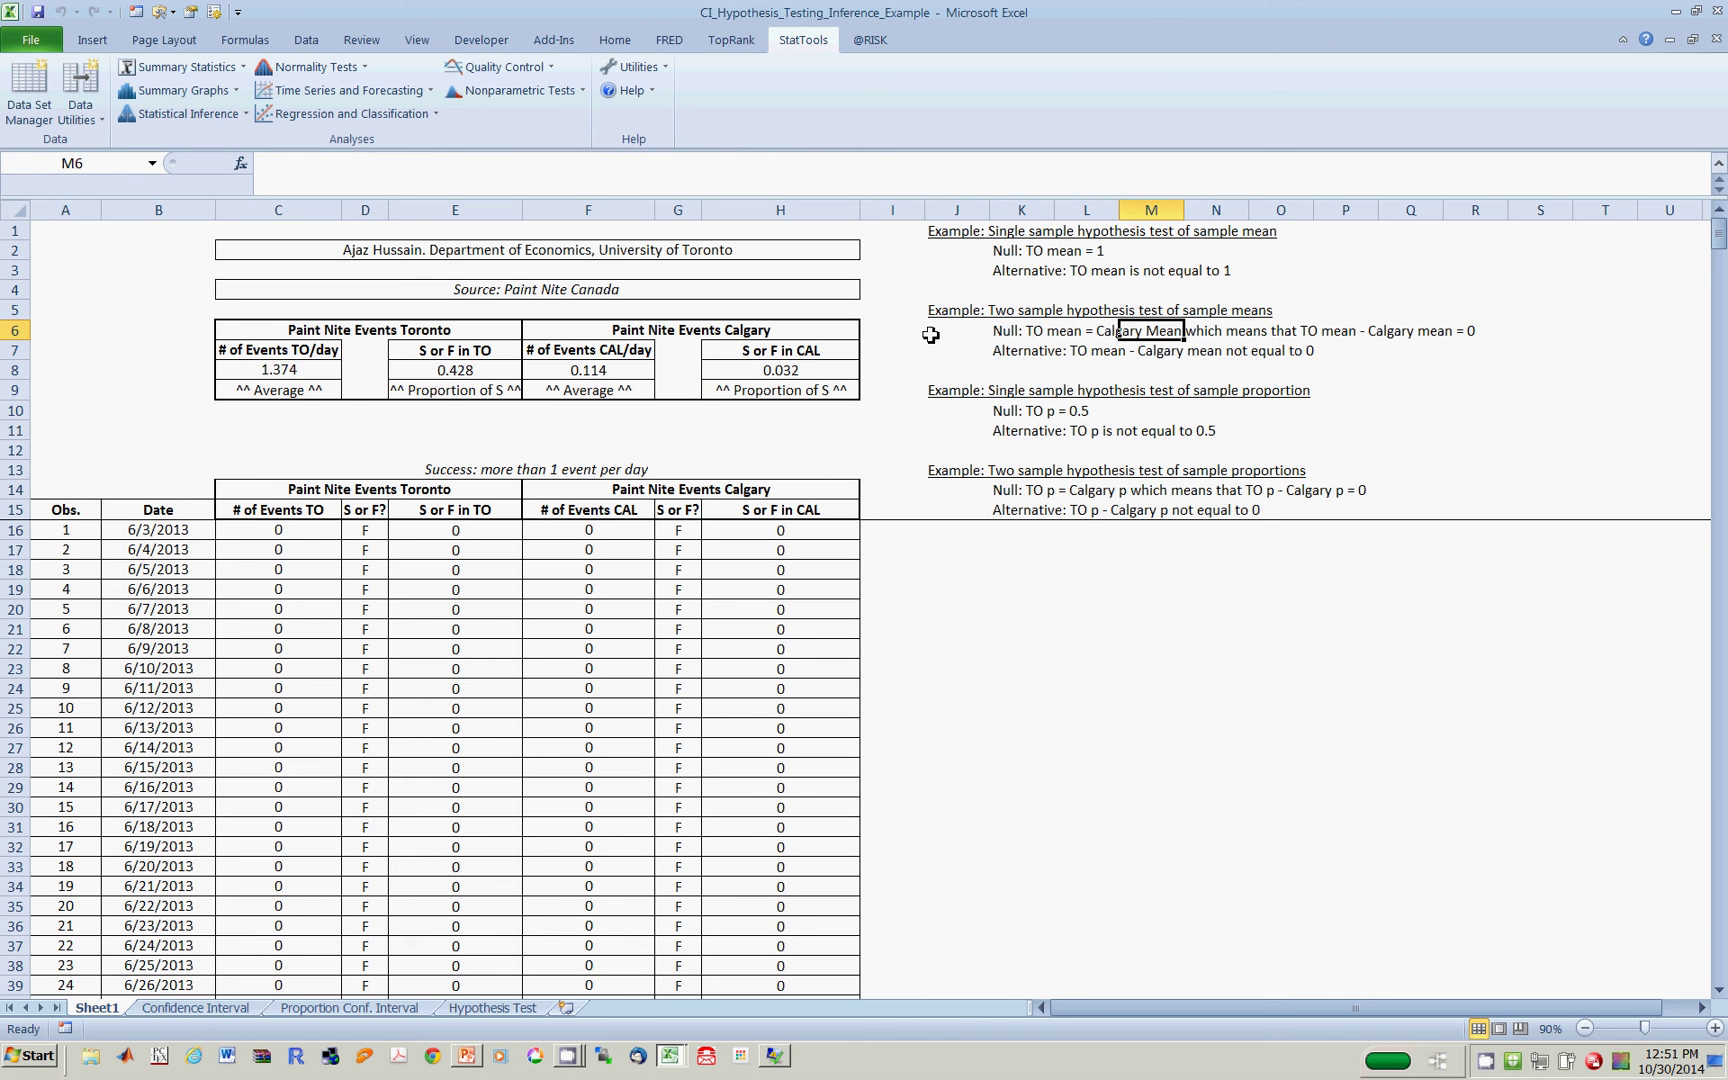
key("Right")
key("Right")
key("Right")
key("Left")
key("Right")
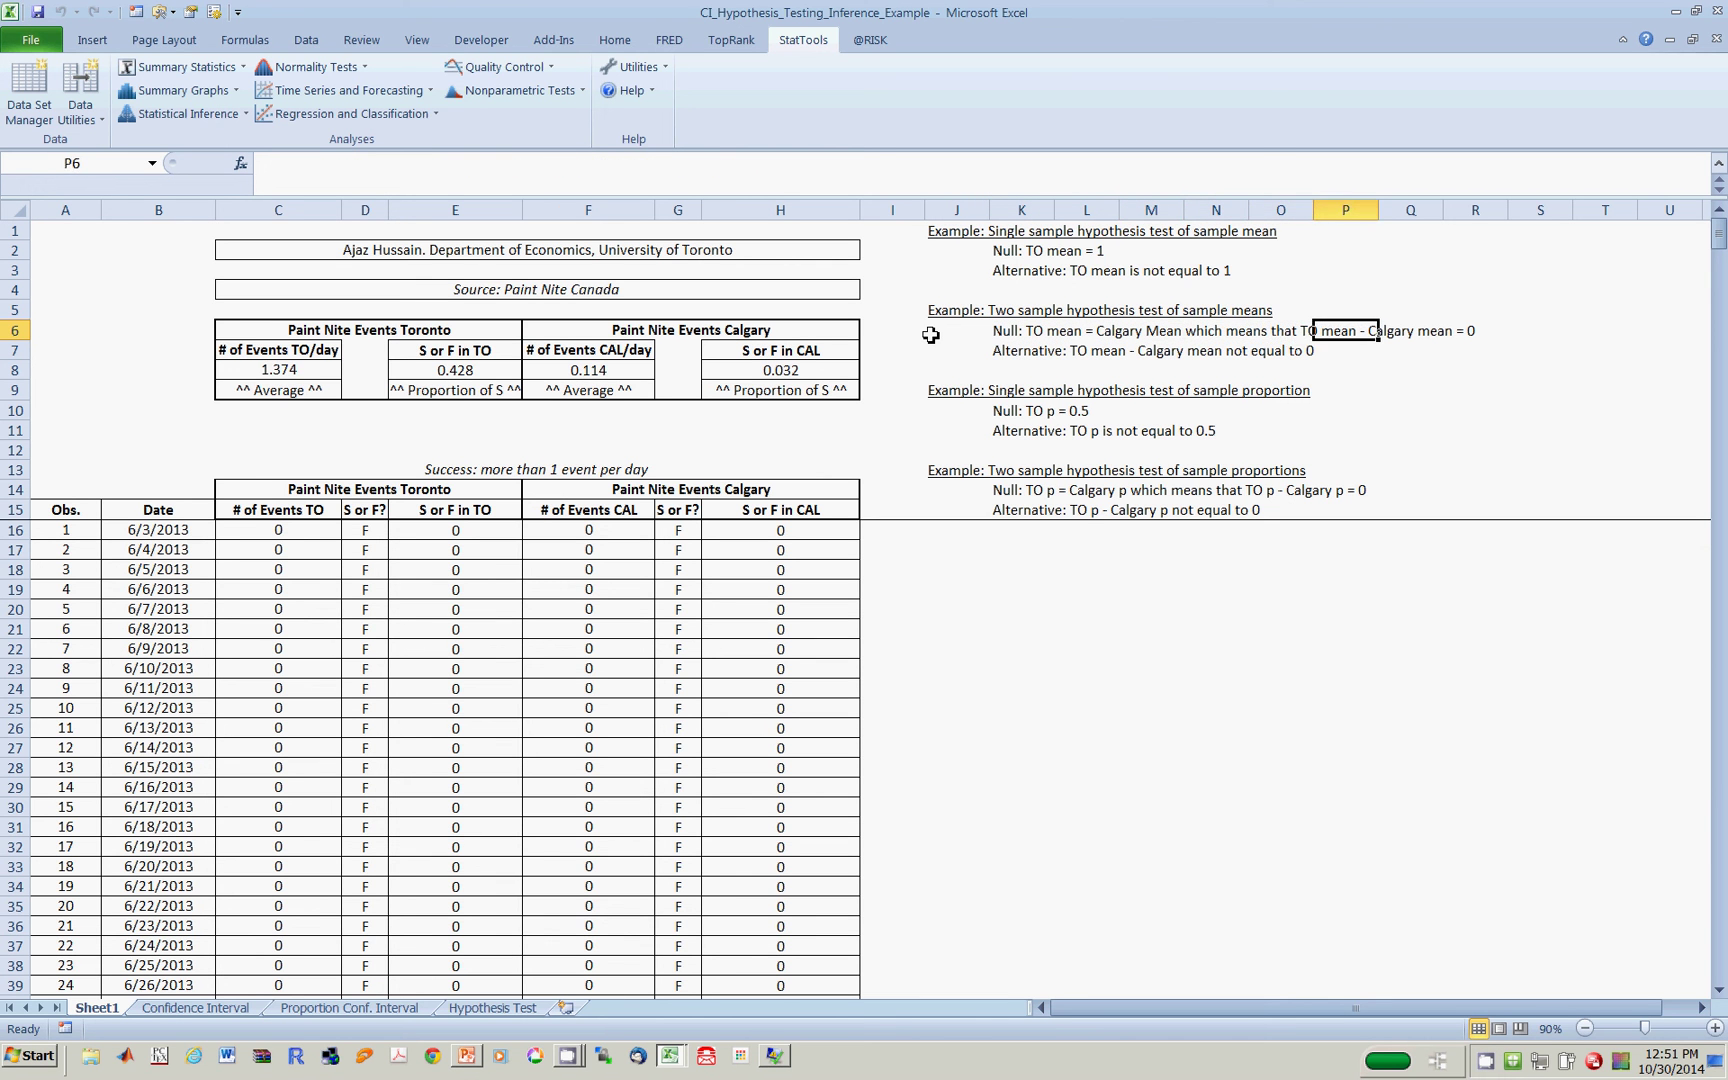
key("Right")
key("Right")
key("Right")
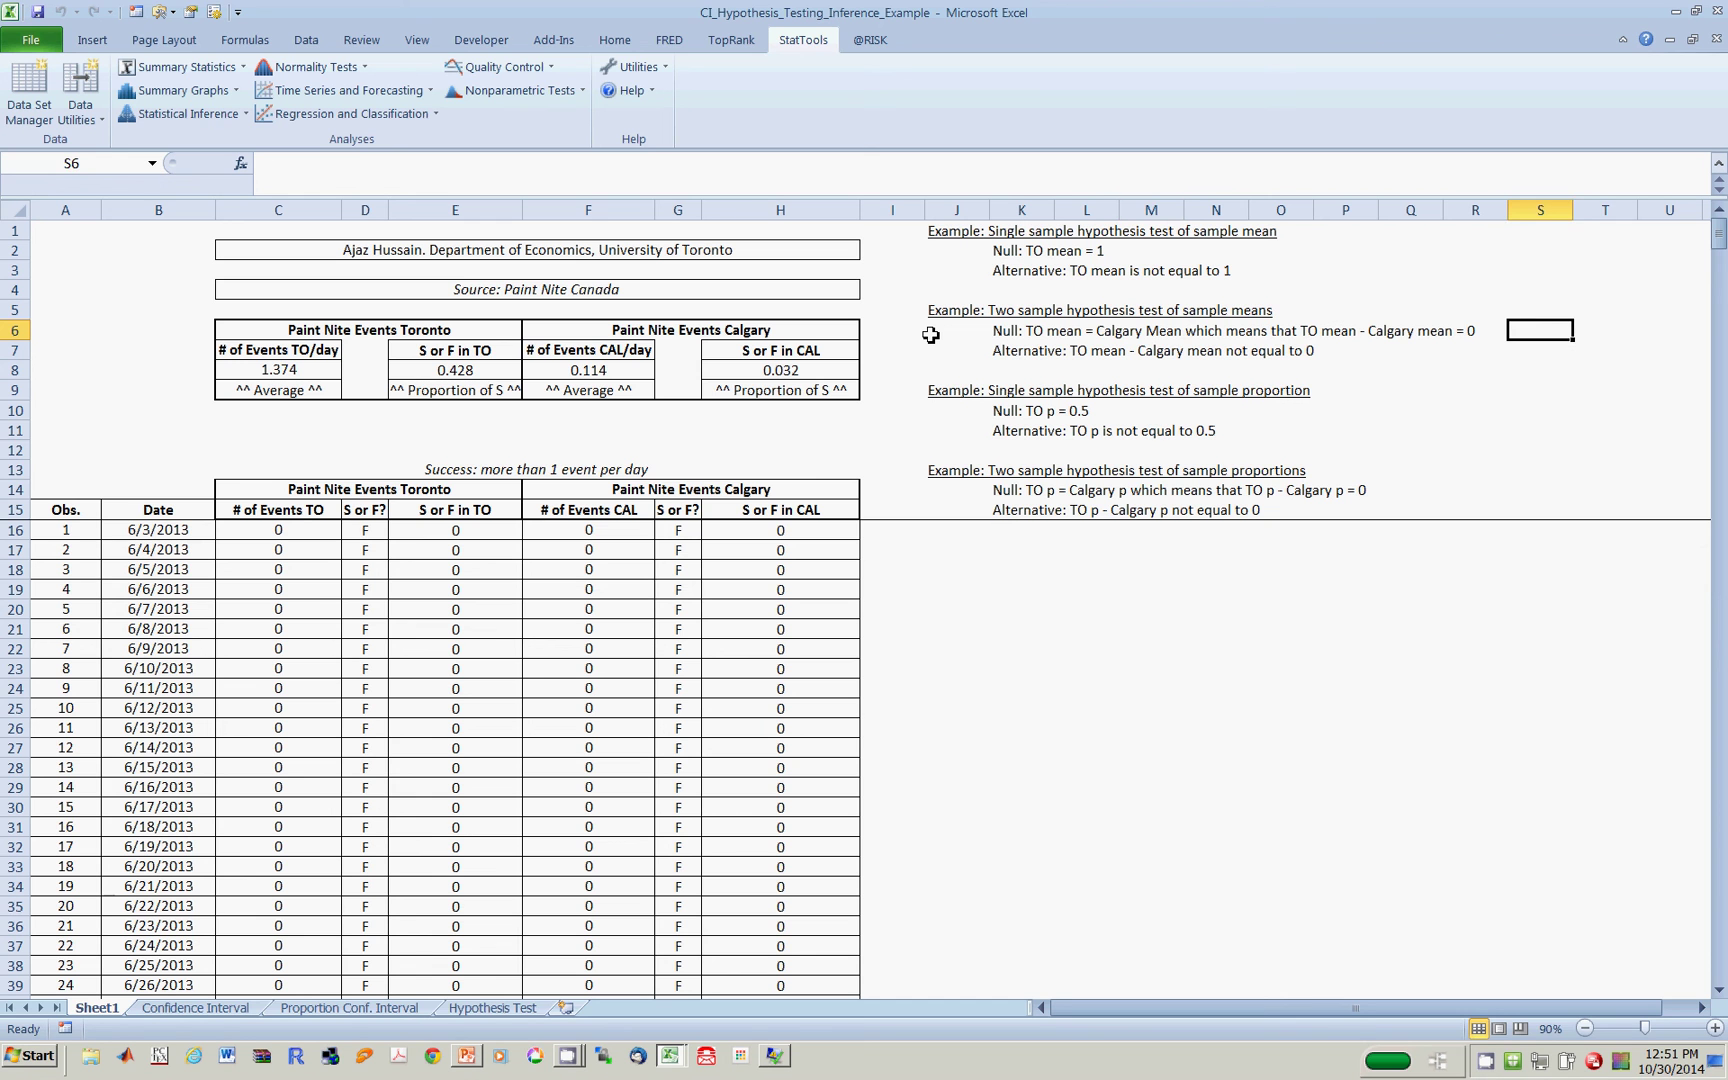
key("Left")
key("Left")
key("Left")
key("Left")
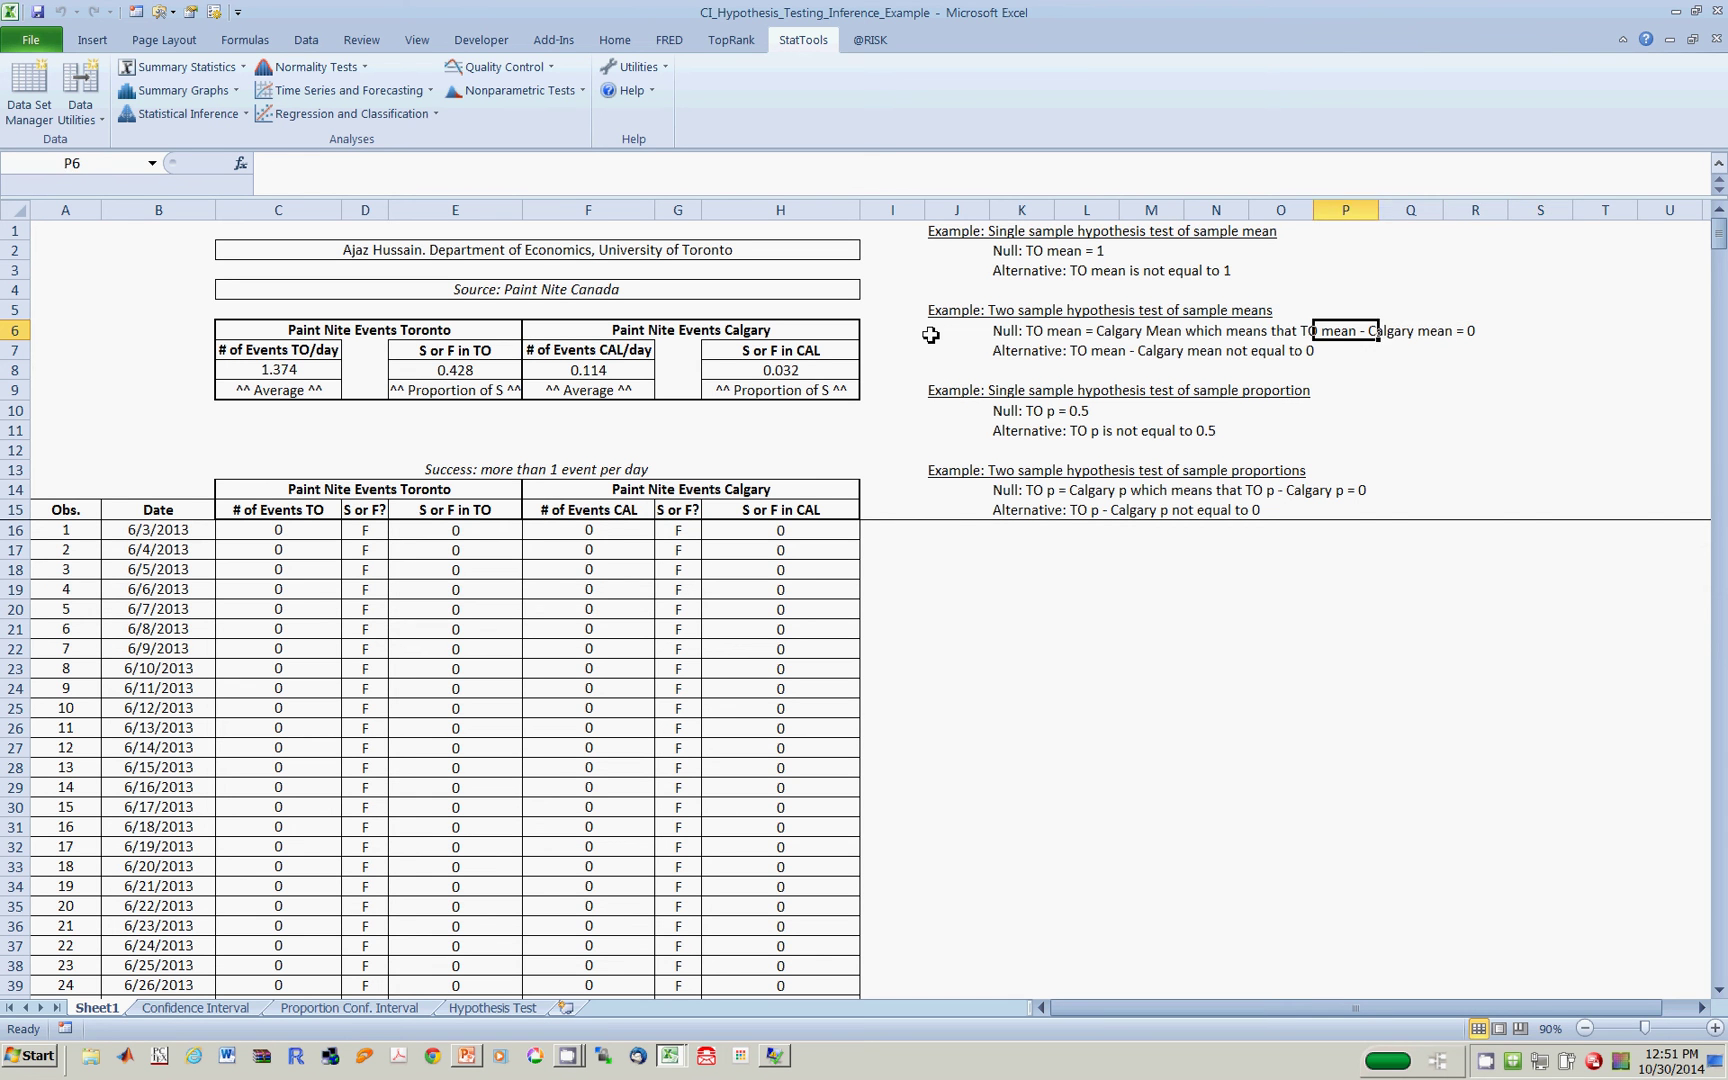
key("Right")
key("Right")
key("Right")
key("Right")
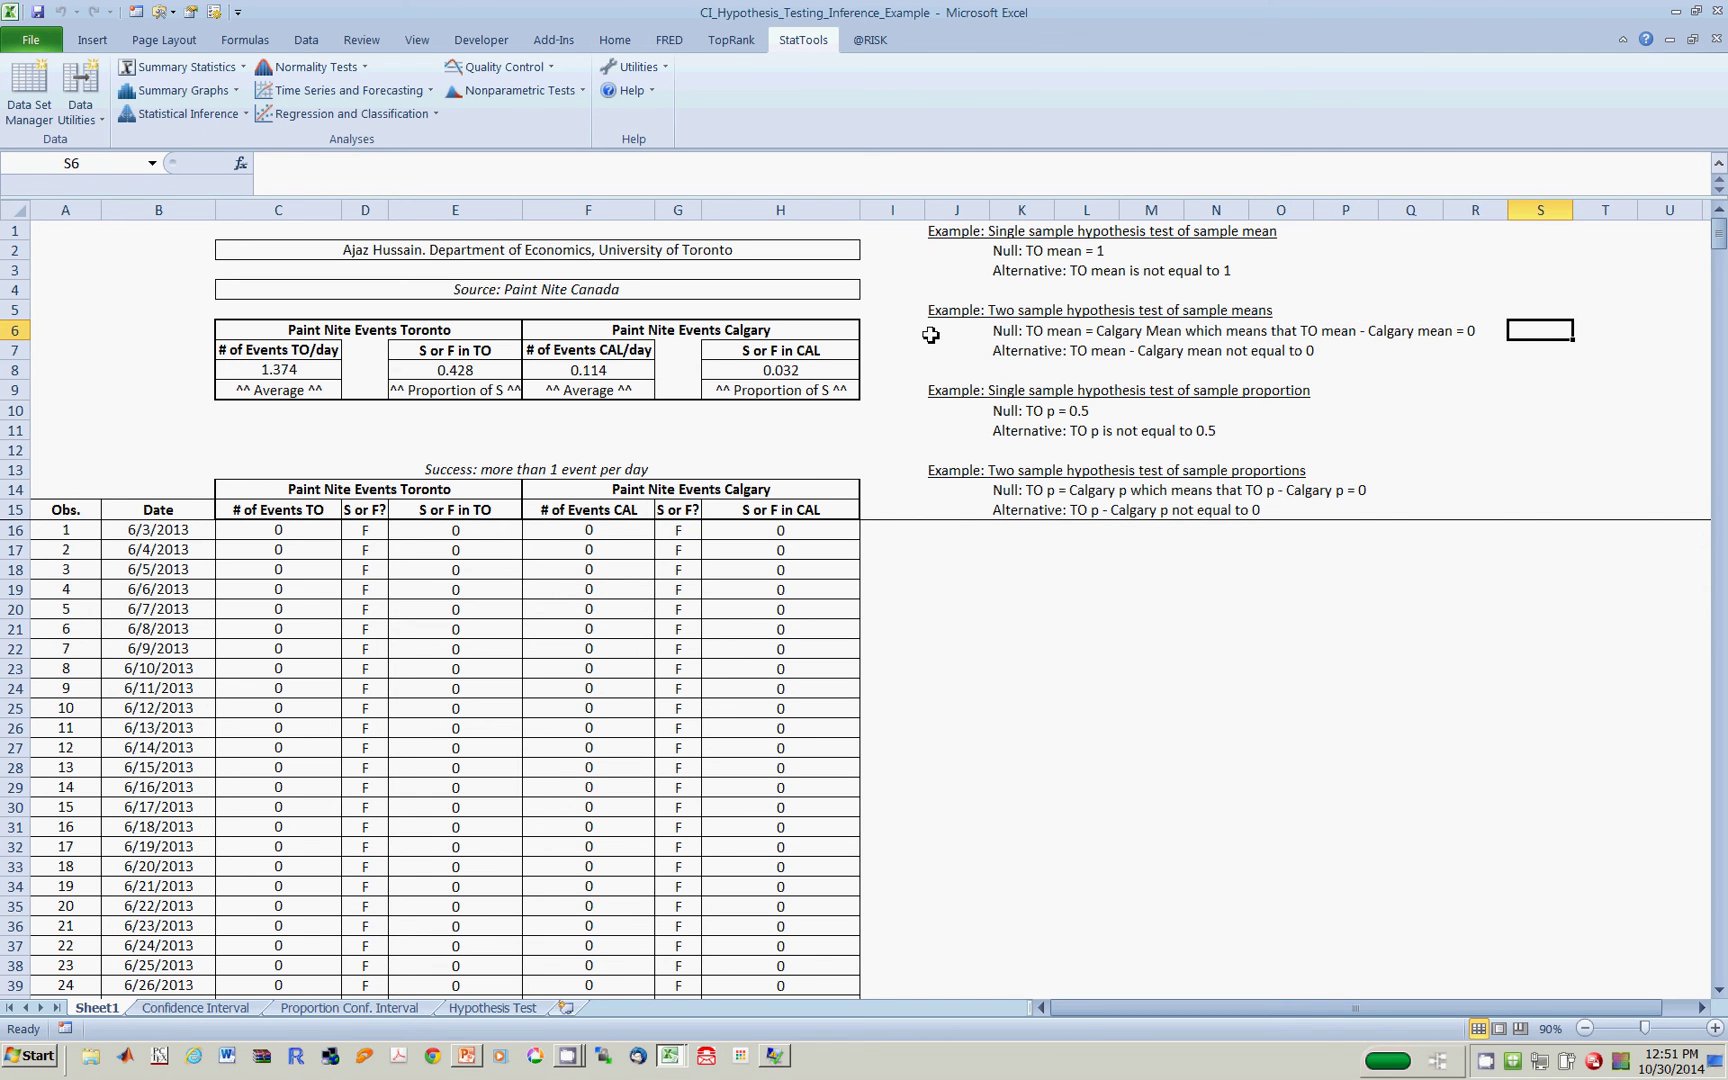
key("Left")
key("Right")
key("Left")
key("Left")
key("Left")
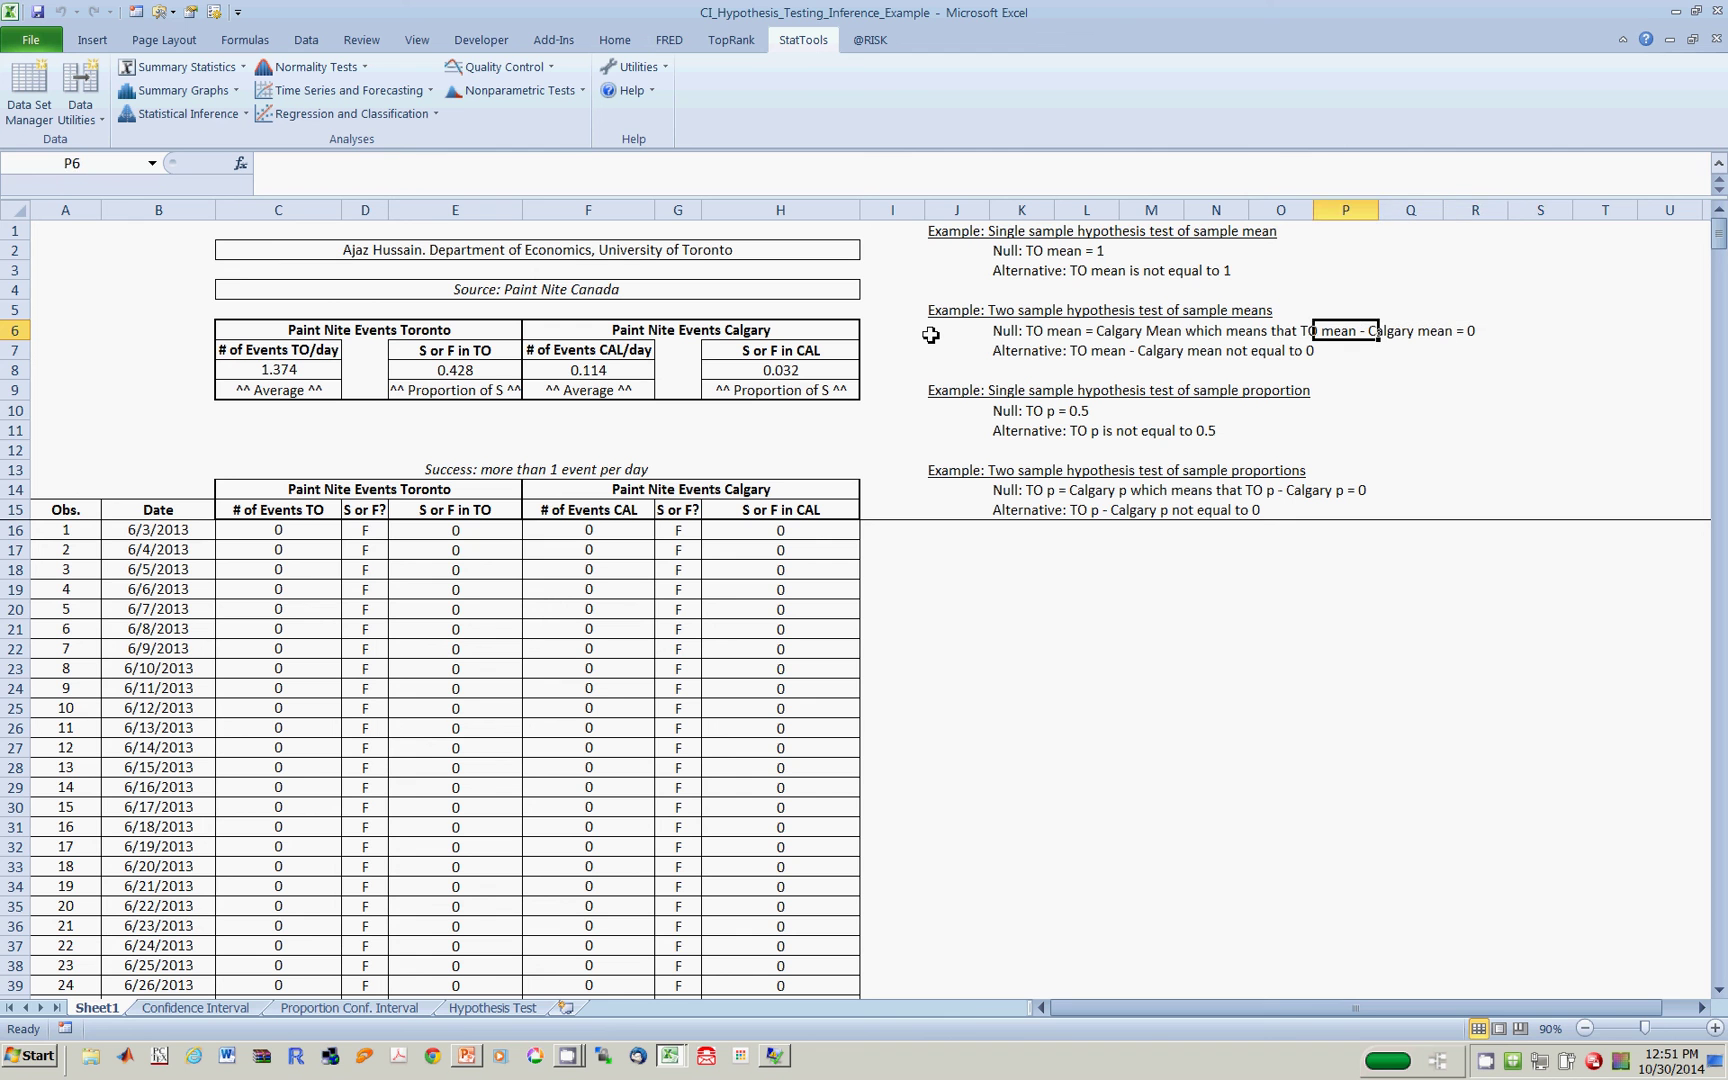
key("Right")
key("Right")
key("Right")
key("Down")
key("Left")
key("Left")
key("Left")
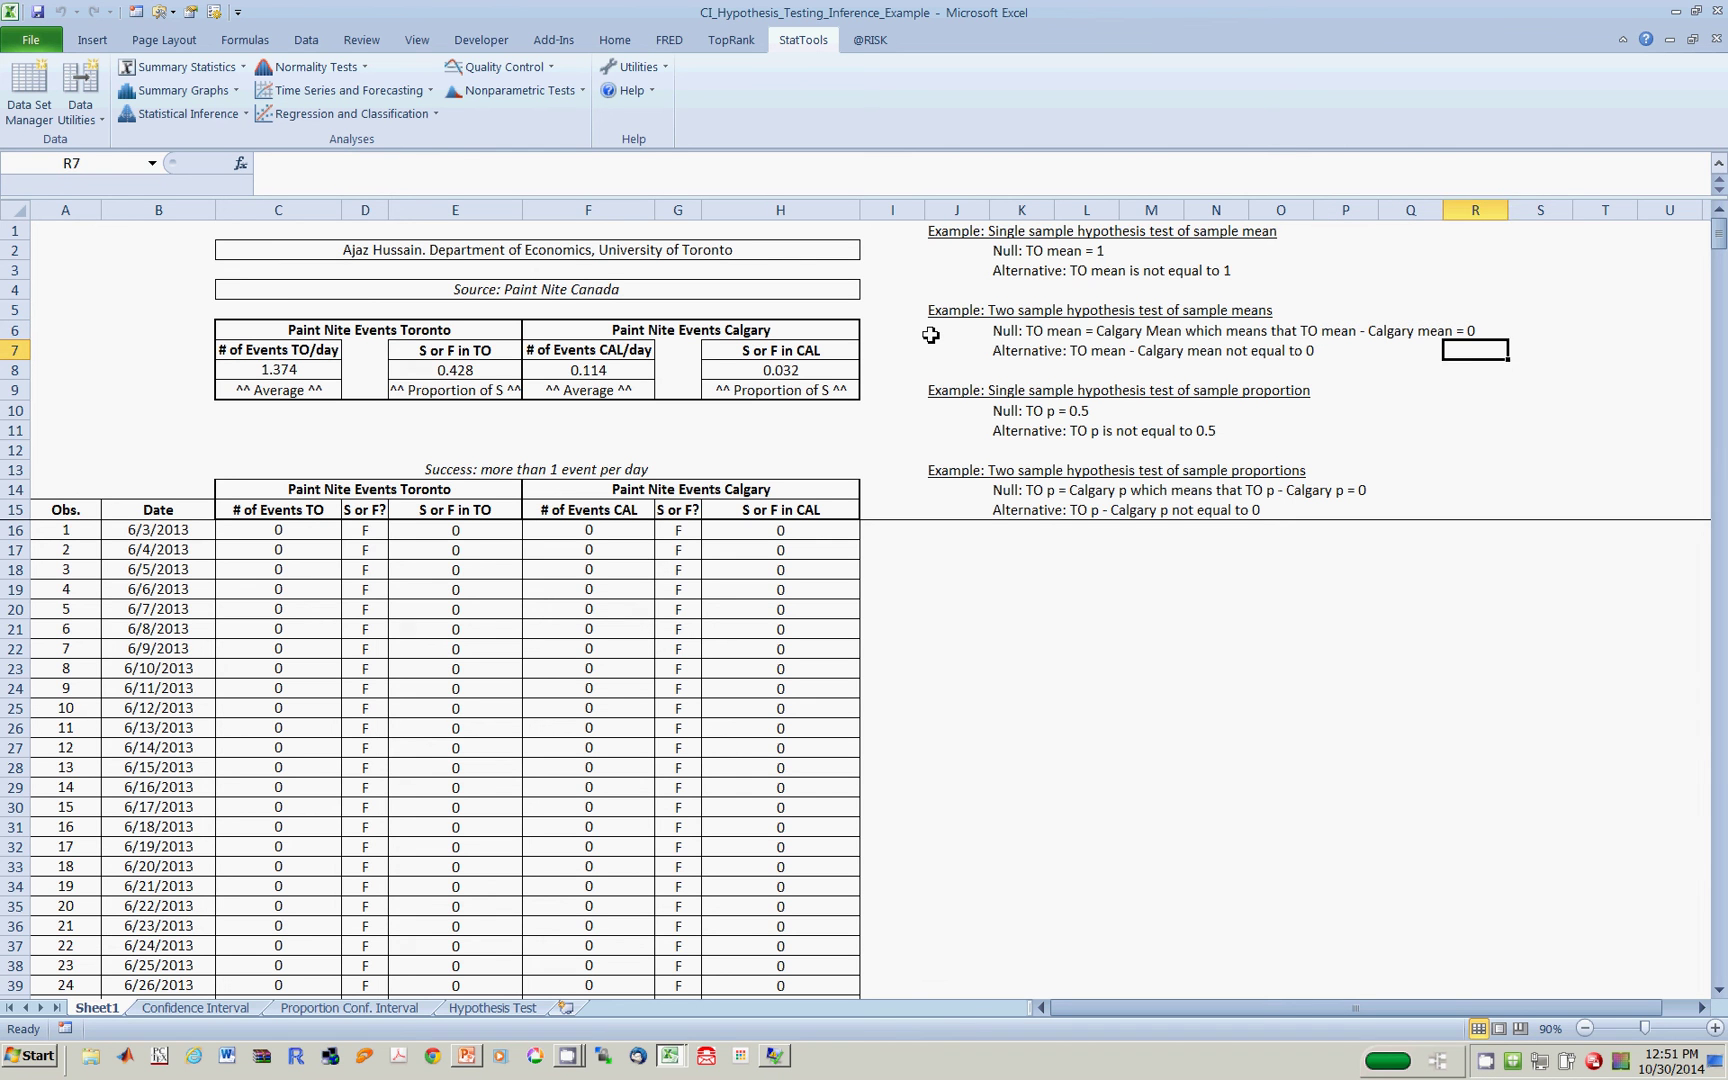
key("Left")
key("Left")
key("Left")
key("Left")
key("Left")
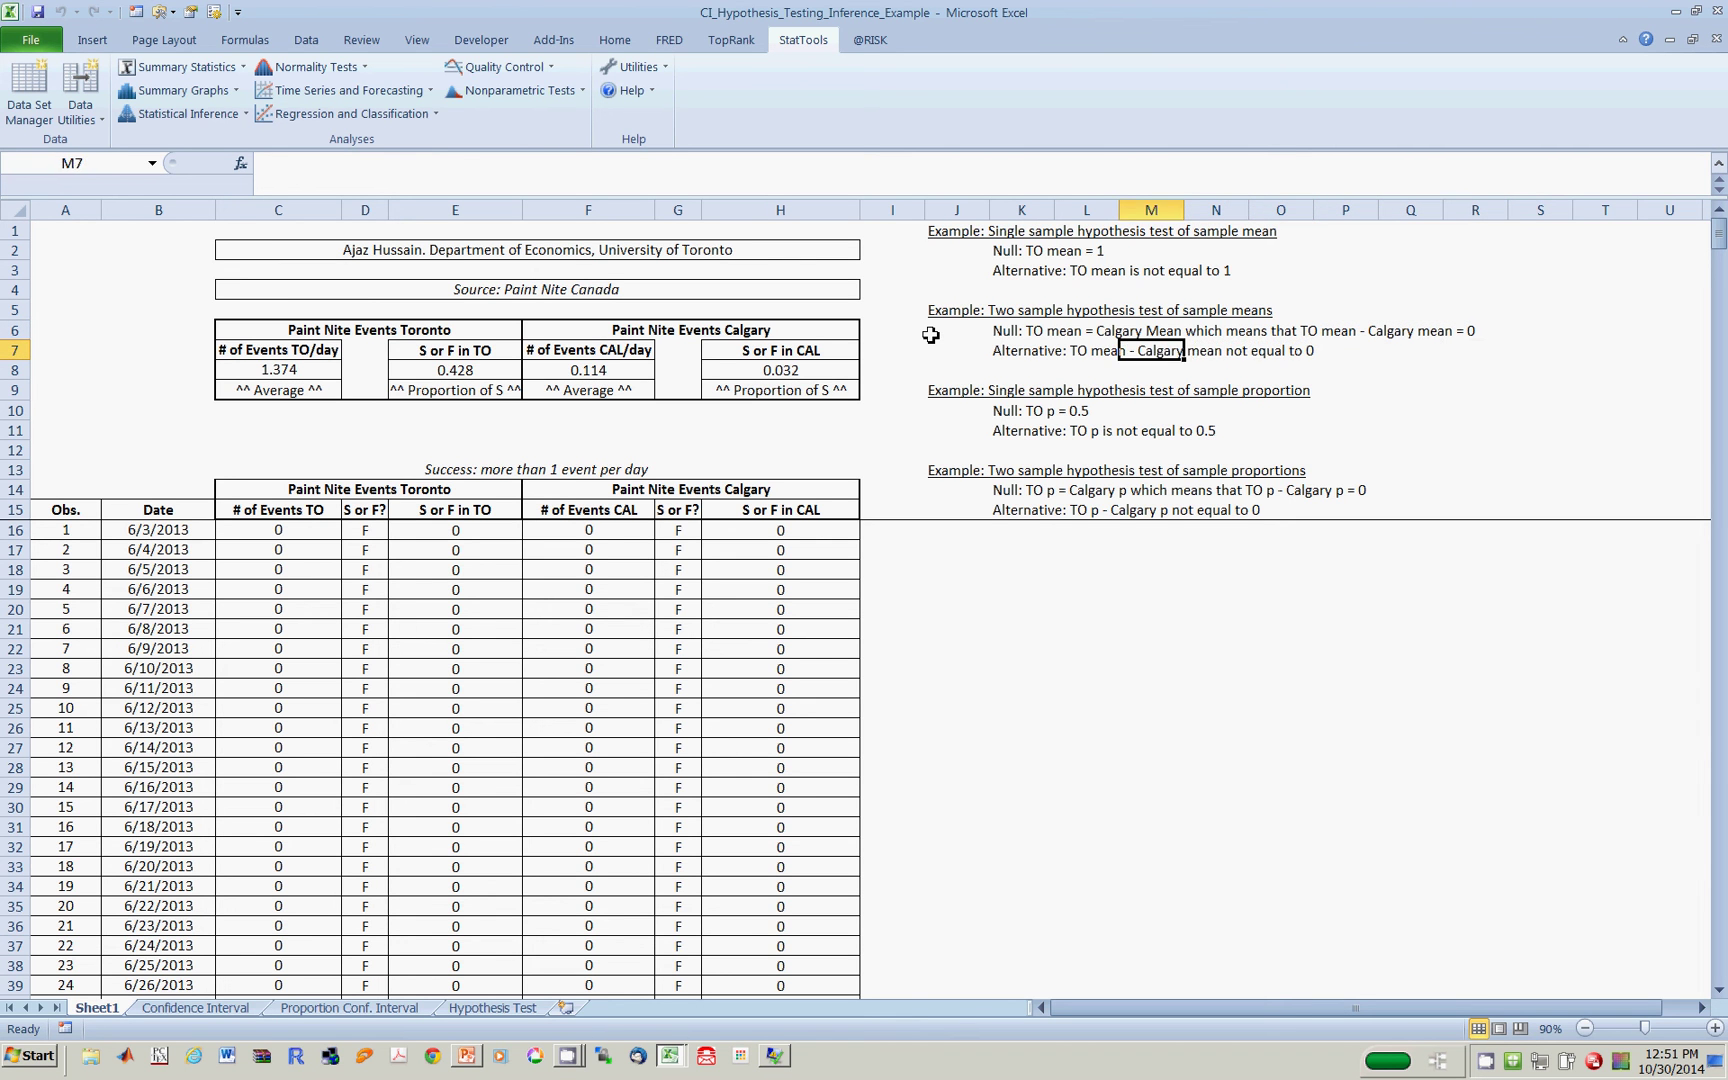
- Run a two-sample Mean/Std. Deviation test of # of Events TO vs # of Events CAL, null difference 0
left_click(208, 120)
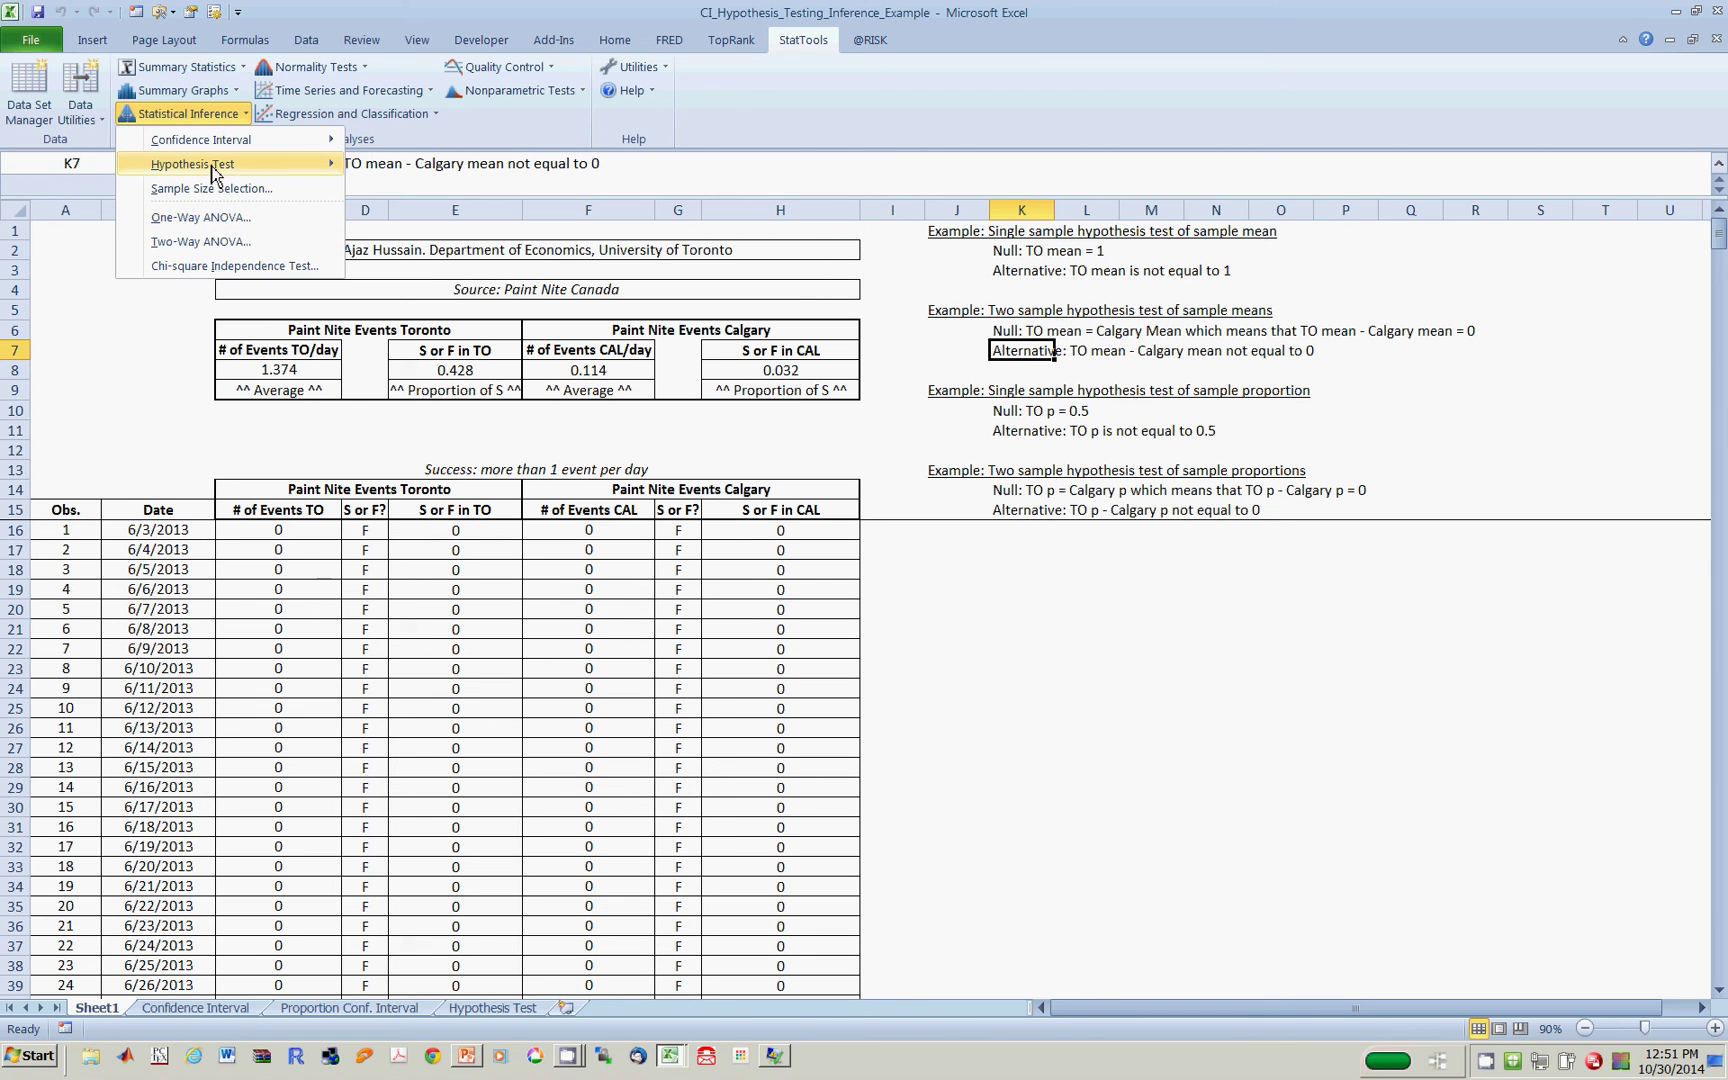
mouse_move(212, 168)
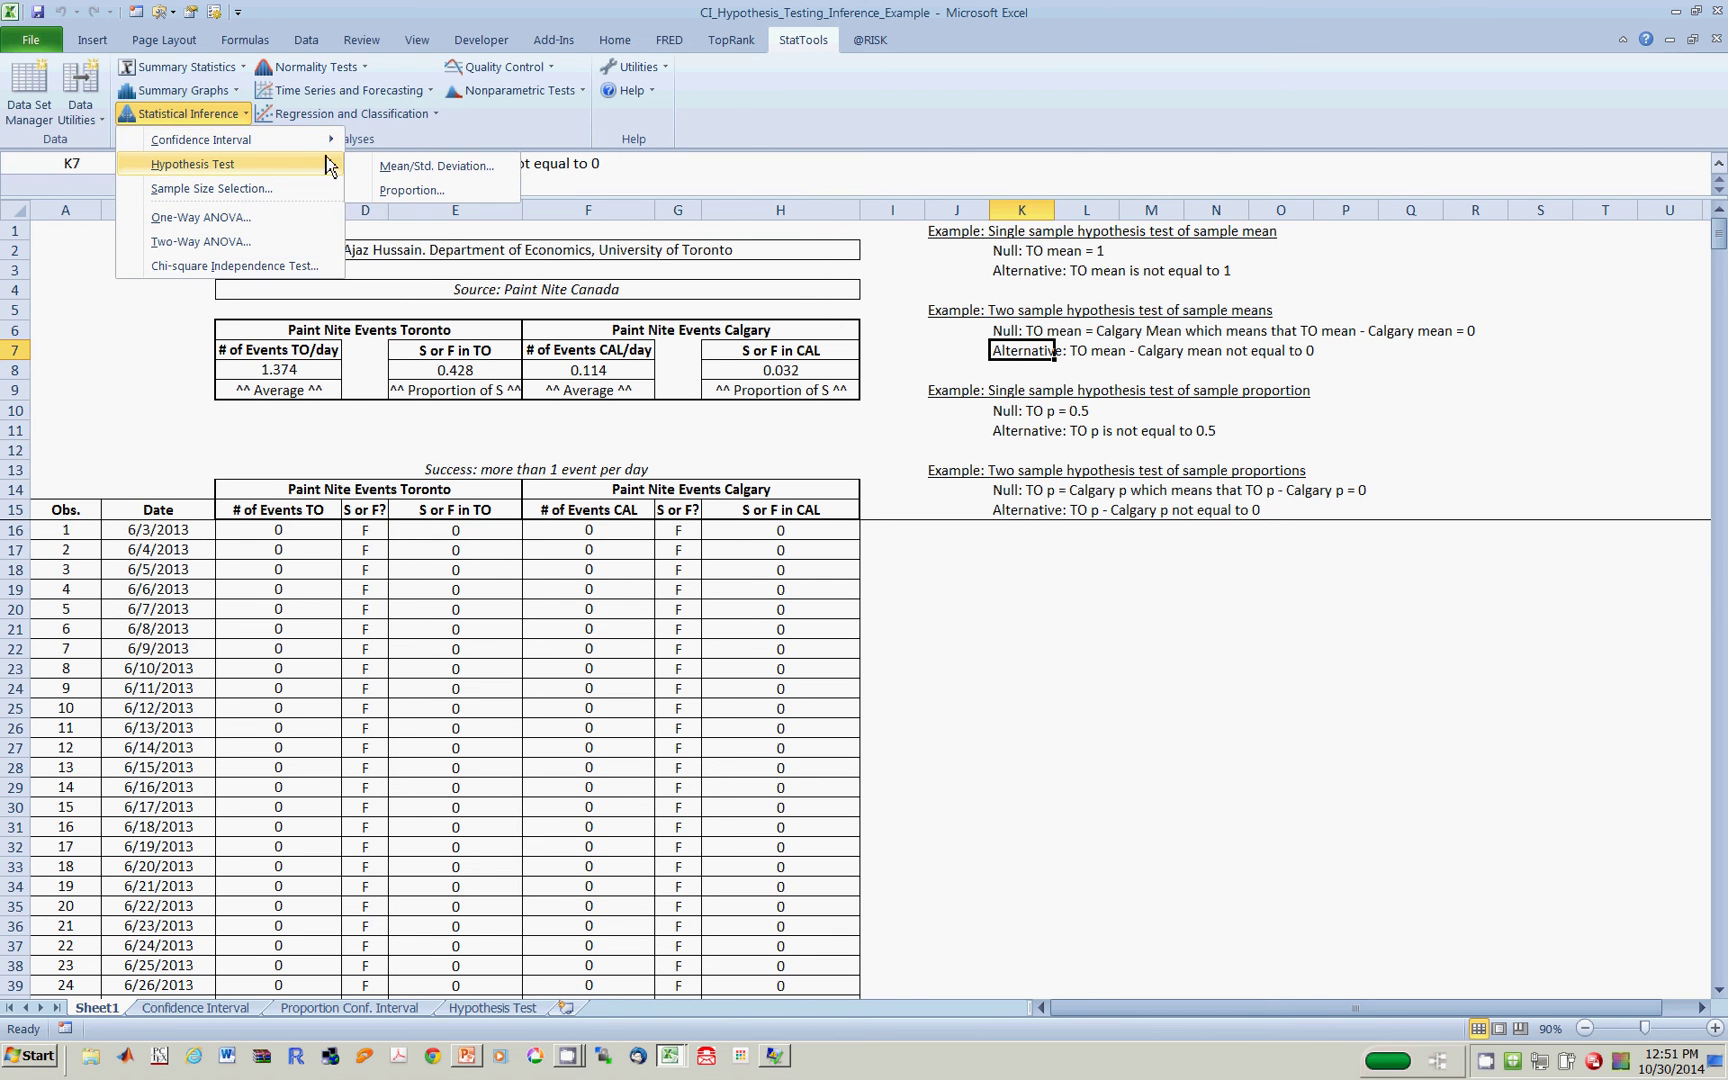
left_click(382, 166)
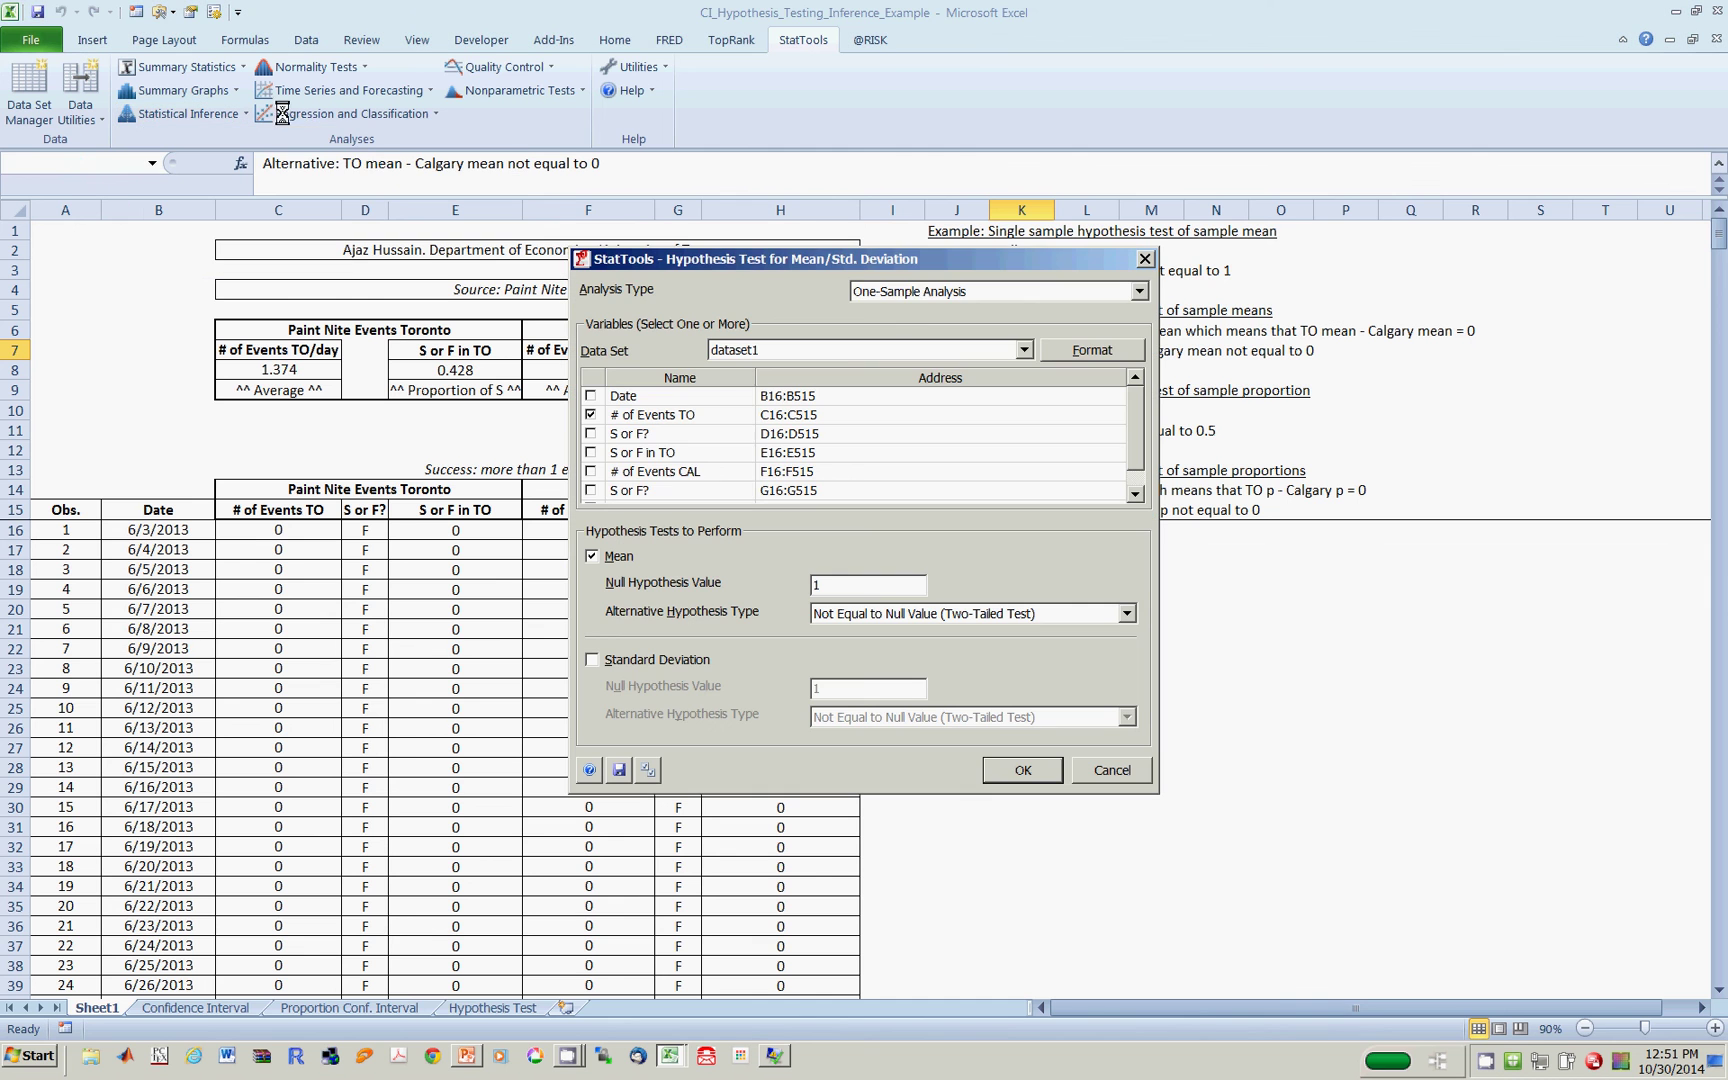
left_click(1139, 291)
left_click(1100, 337)
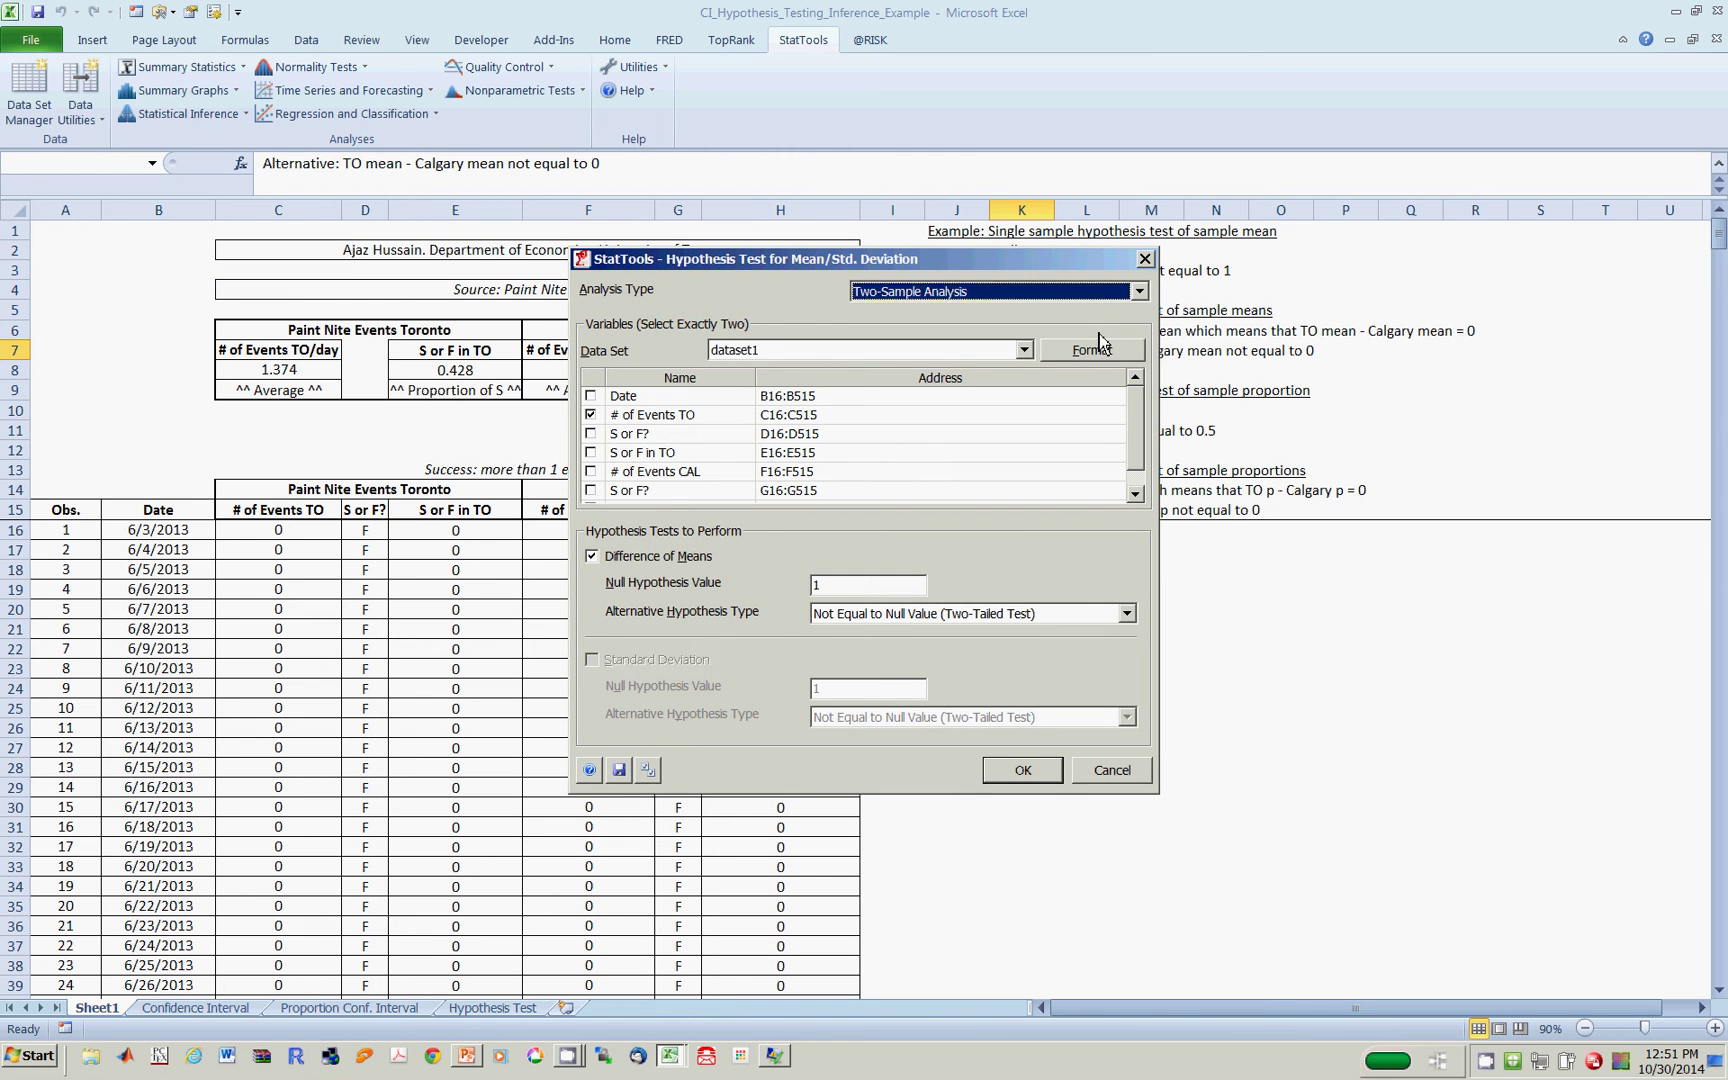
left_click(591, 473)
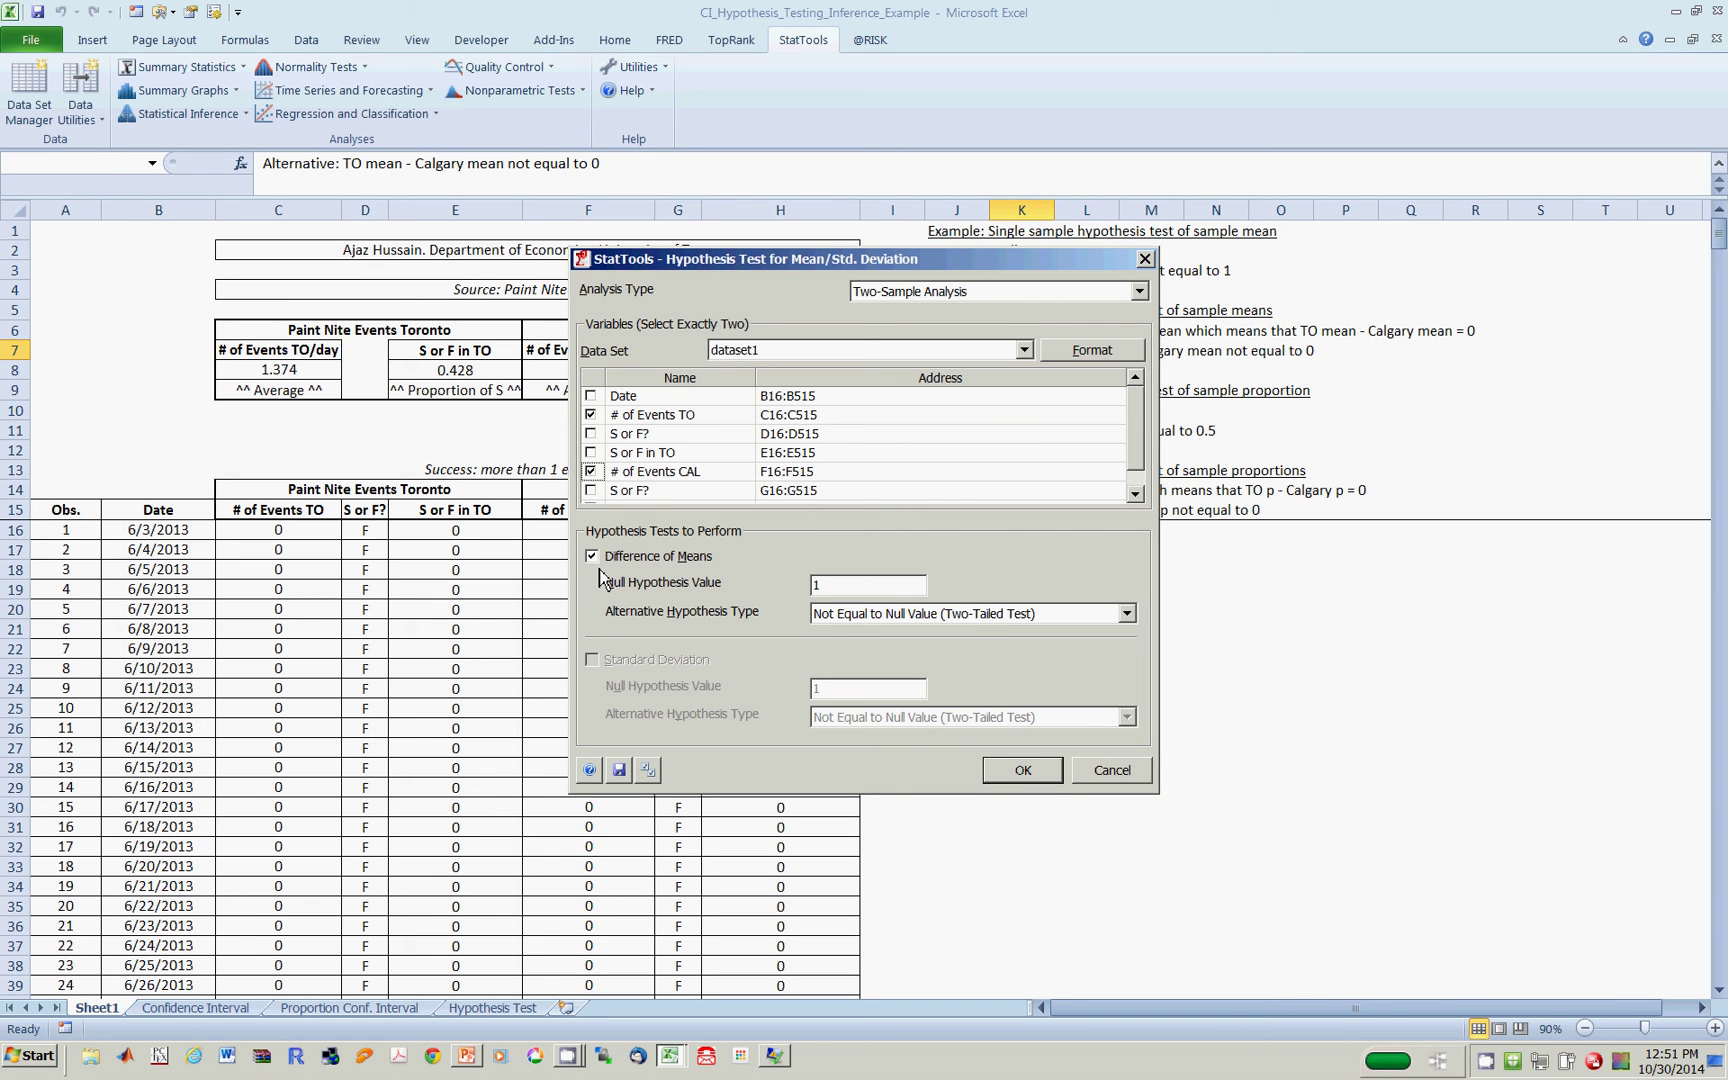
left_click_drag(853, 588, 812, 585)
type("0")
left_click(1022, 770)
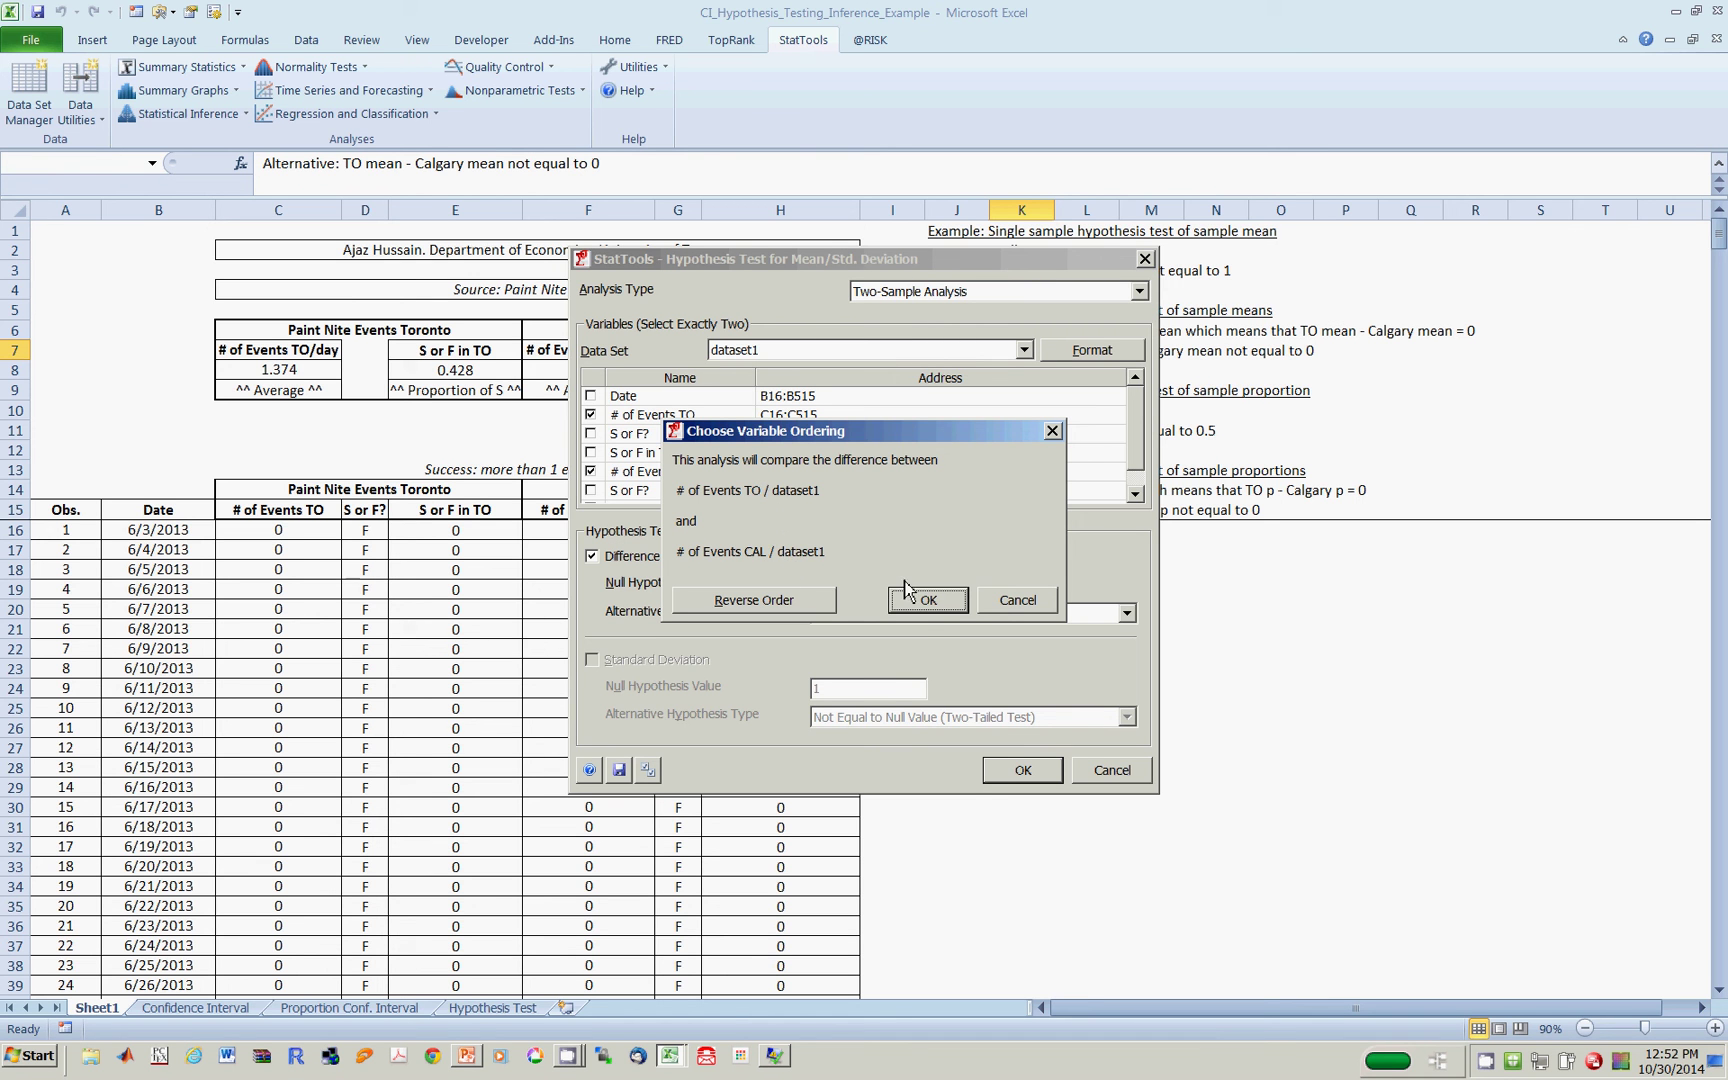
- Accept Toronto minus Calgary ordering, then review the Equal and Unequal Variances result columns
left_click(930, 604)
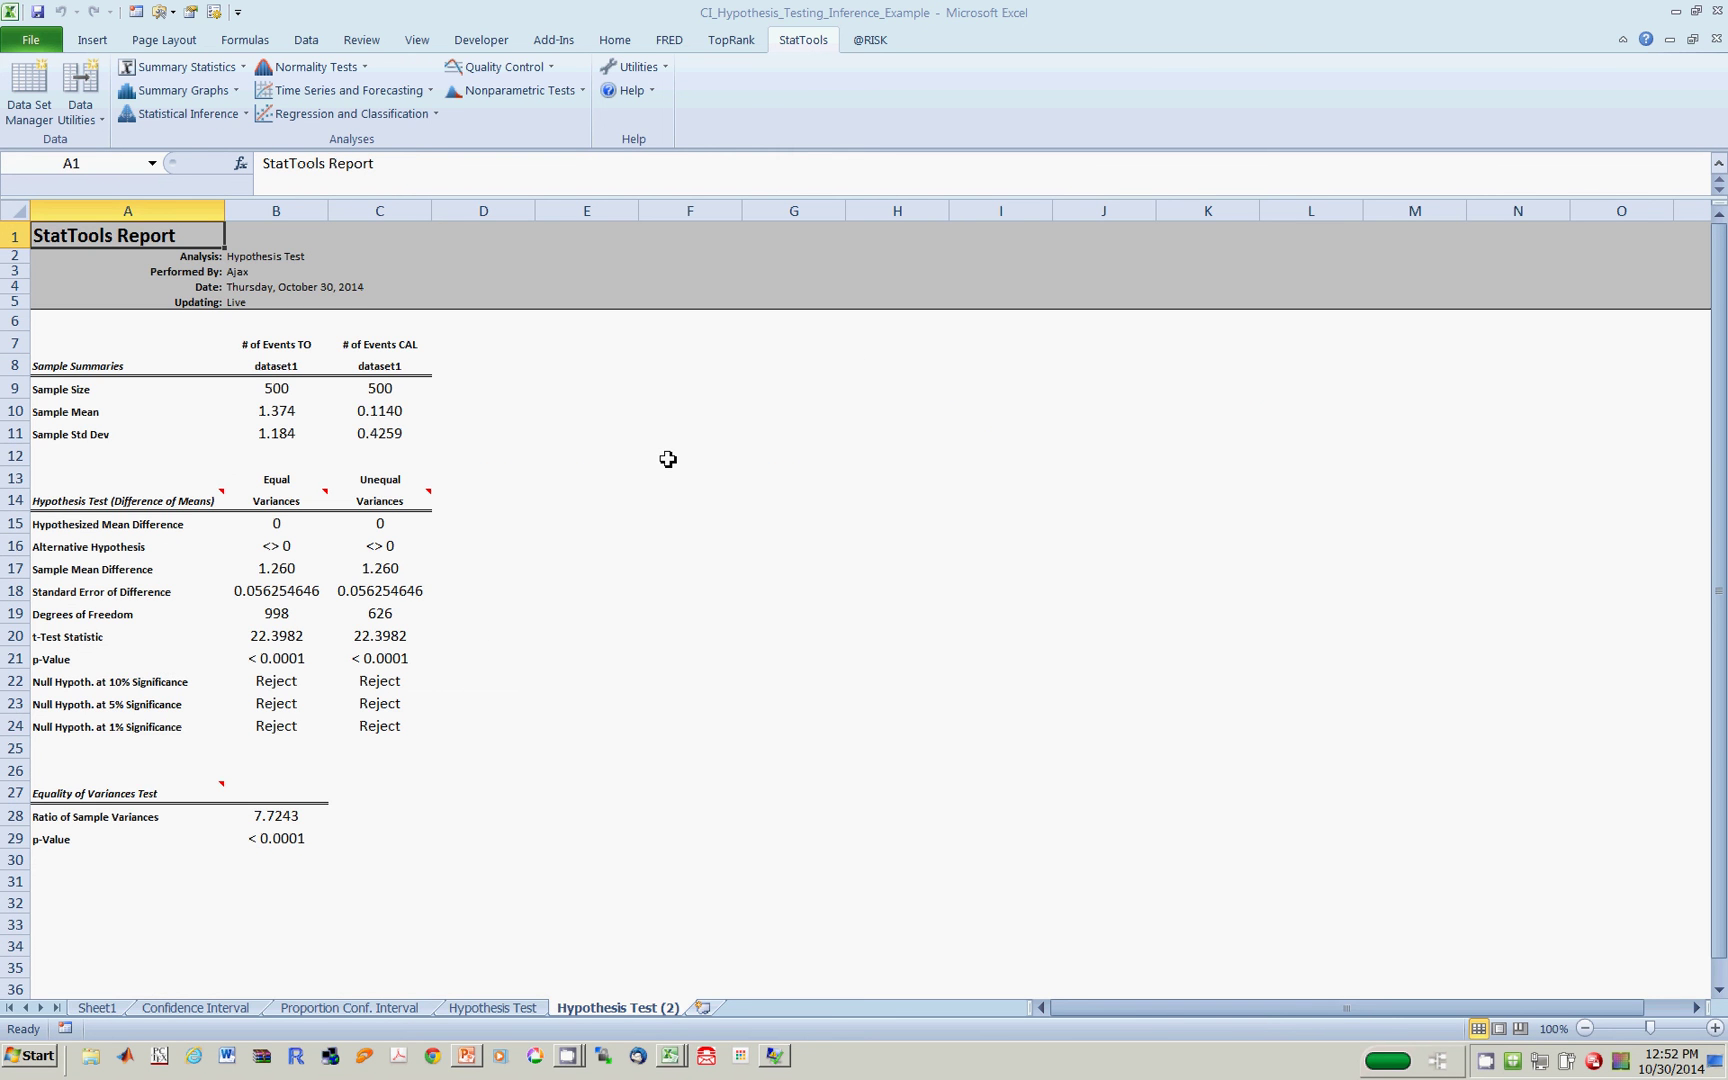
left_click(288, 210)
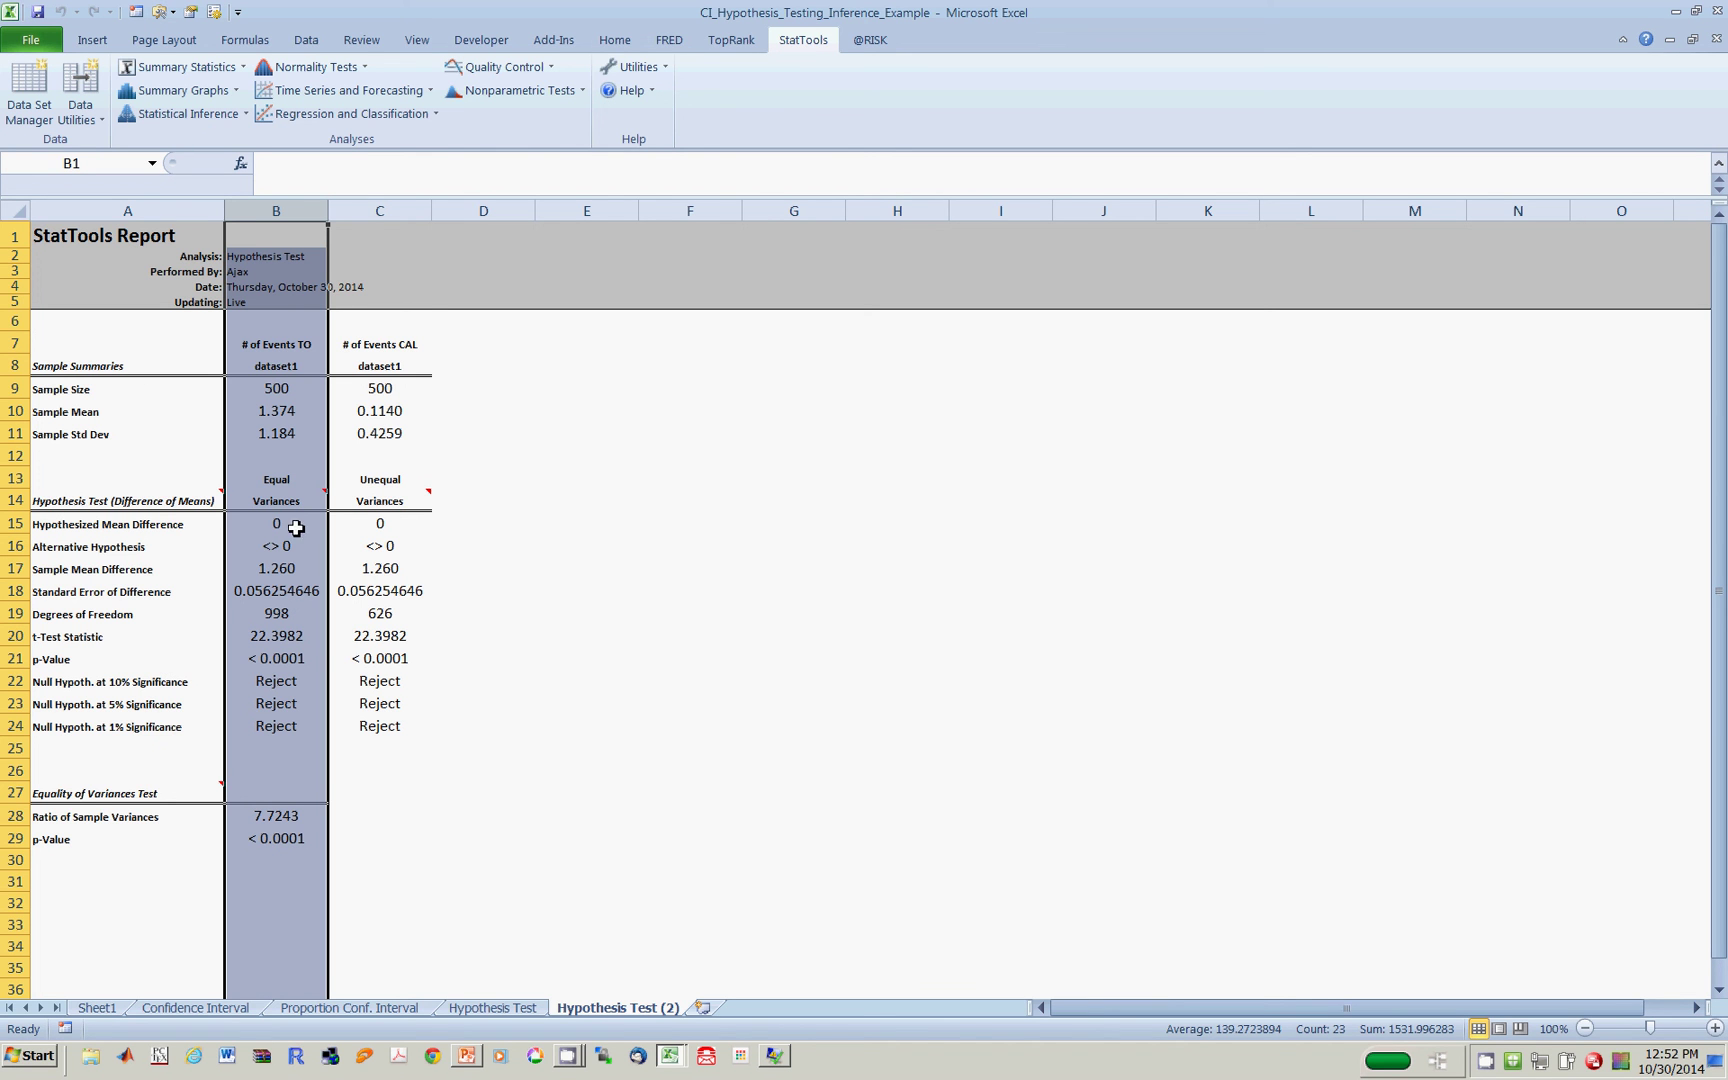
left_click(385, 212)
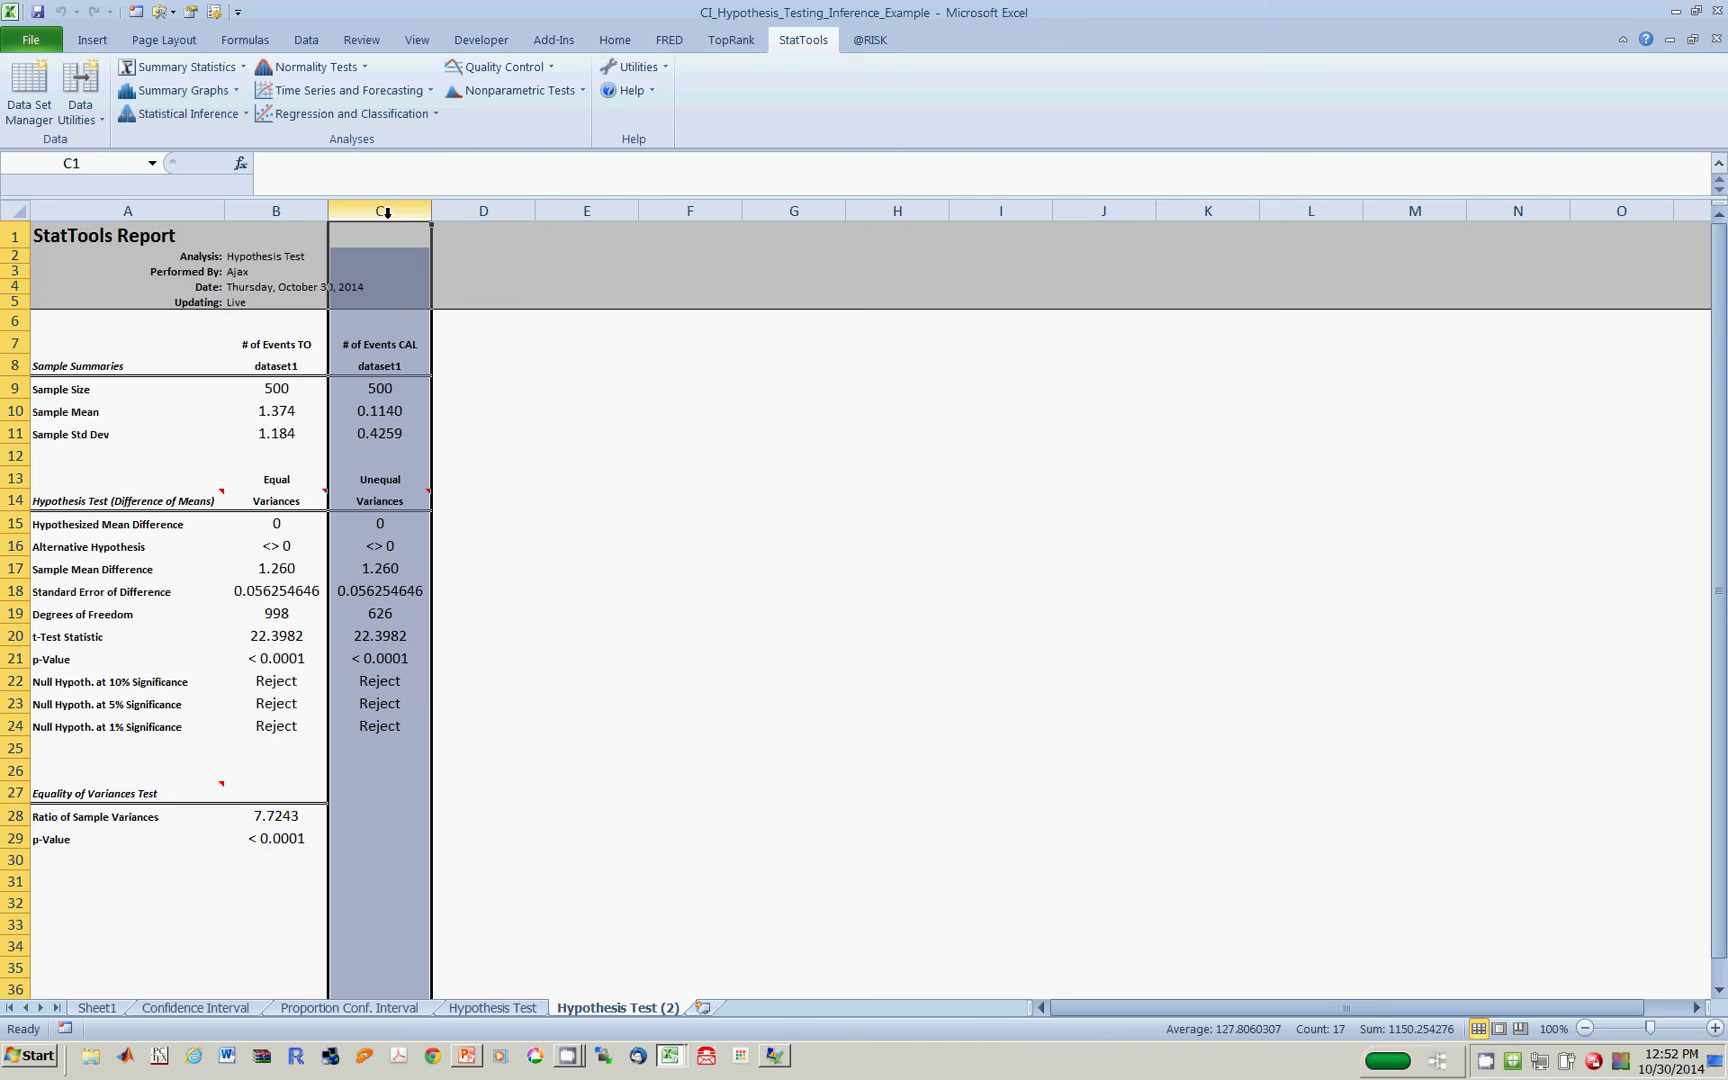